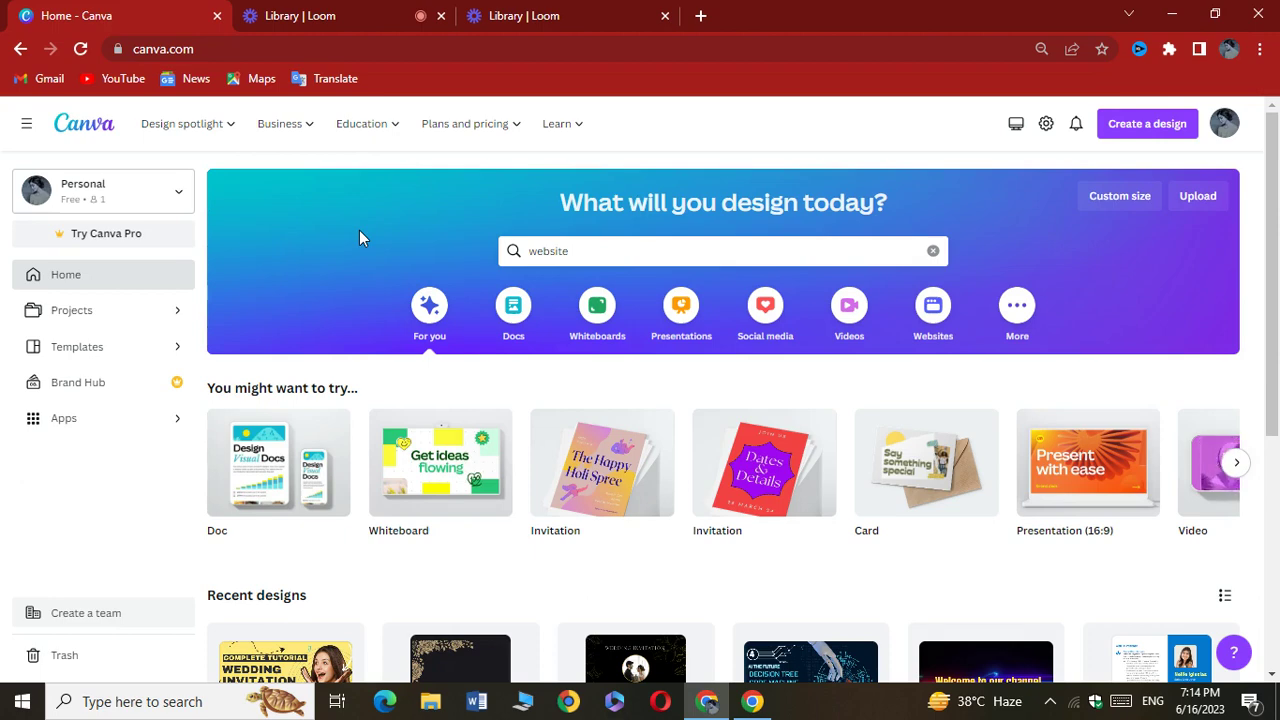
Replace the previous search with 'websites' to list the 871 website templates
click(933, 256)
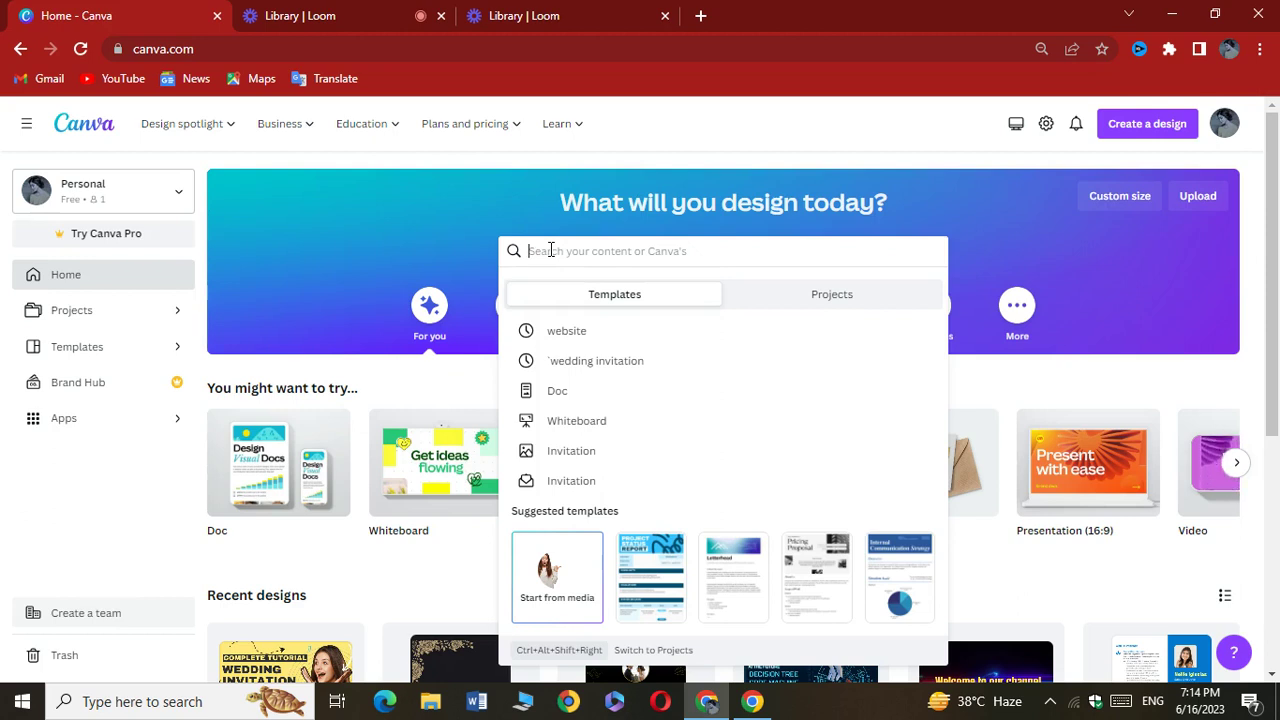
text(wed)
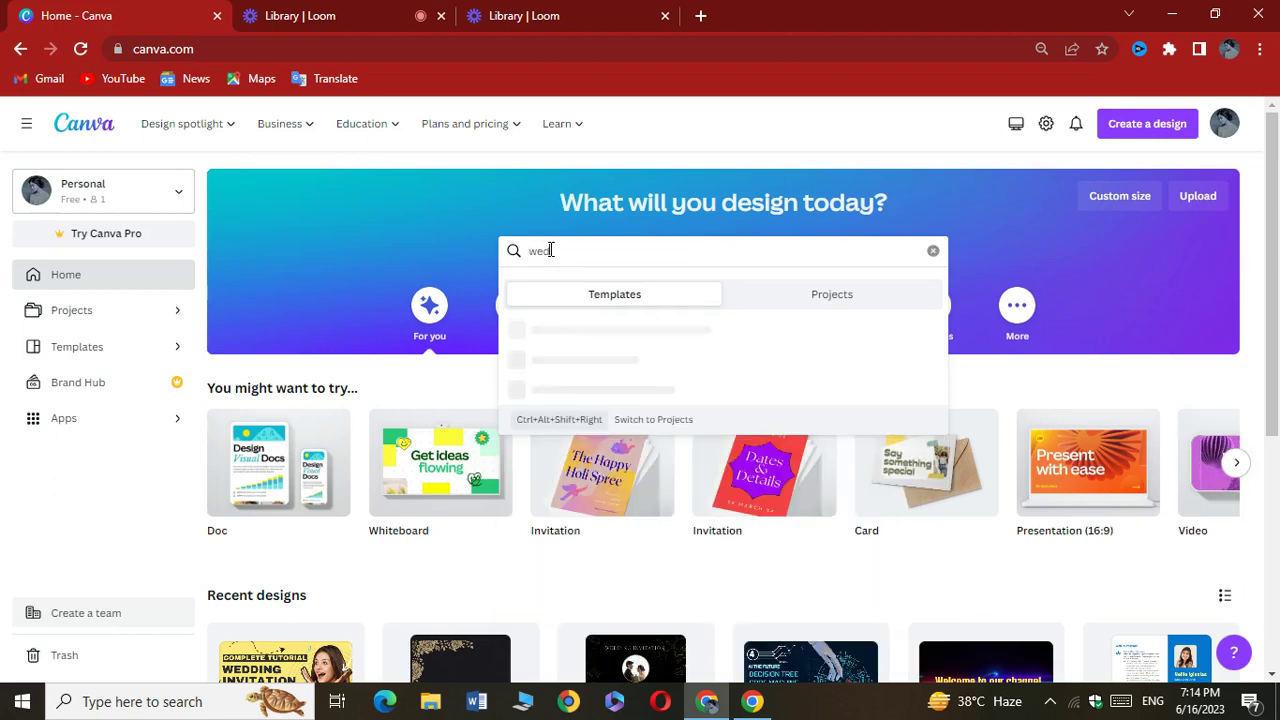
key(BackSpace)
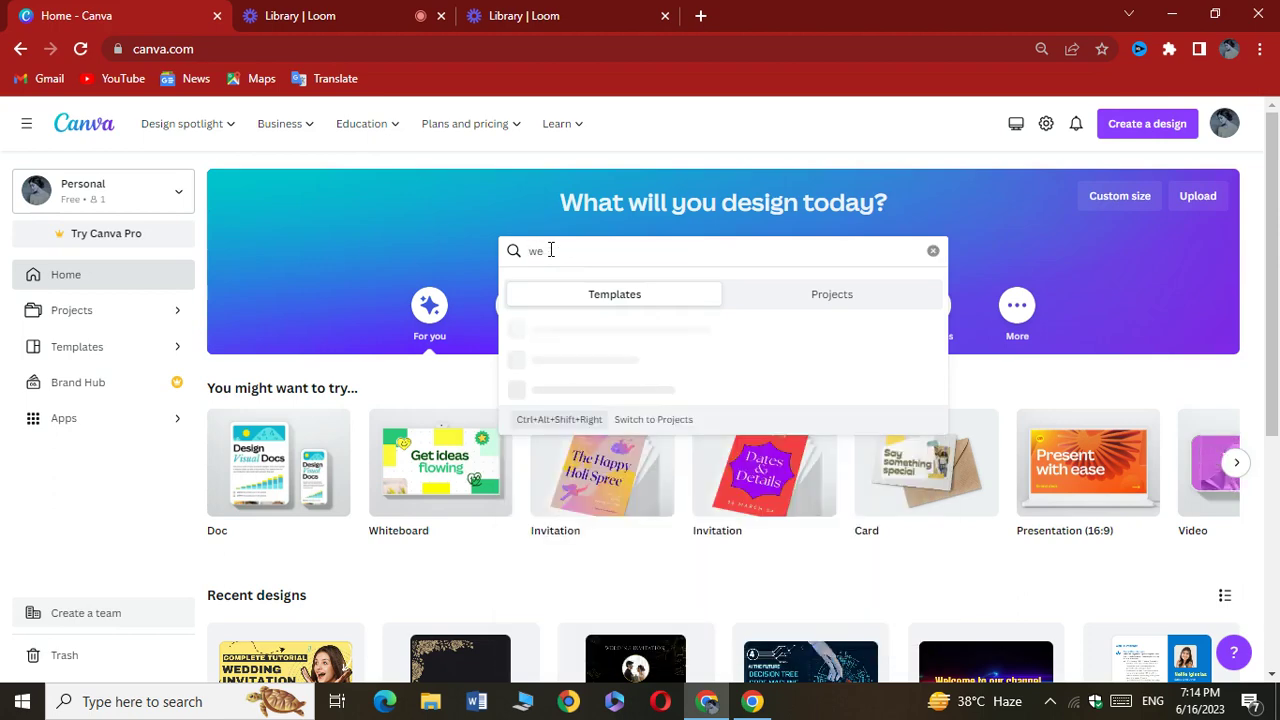
text(bs)
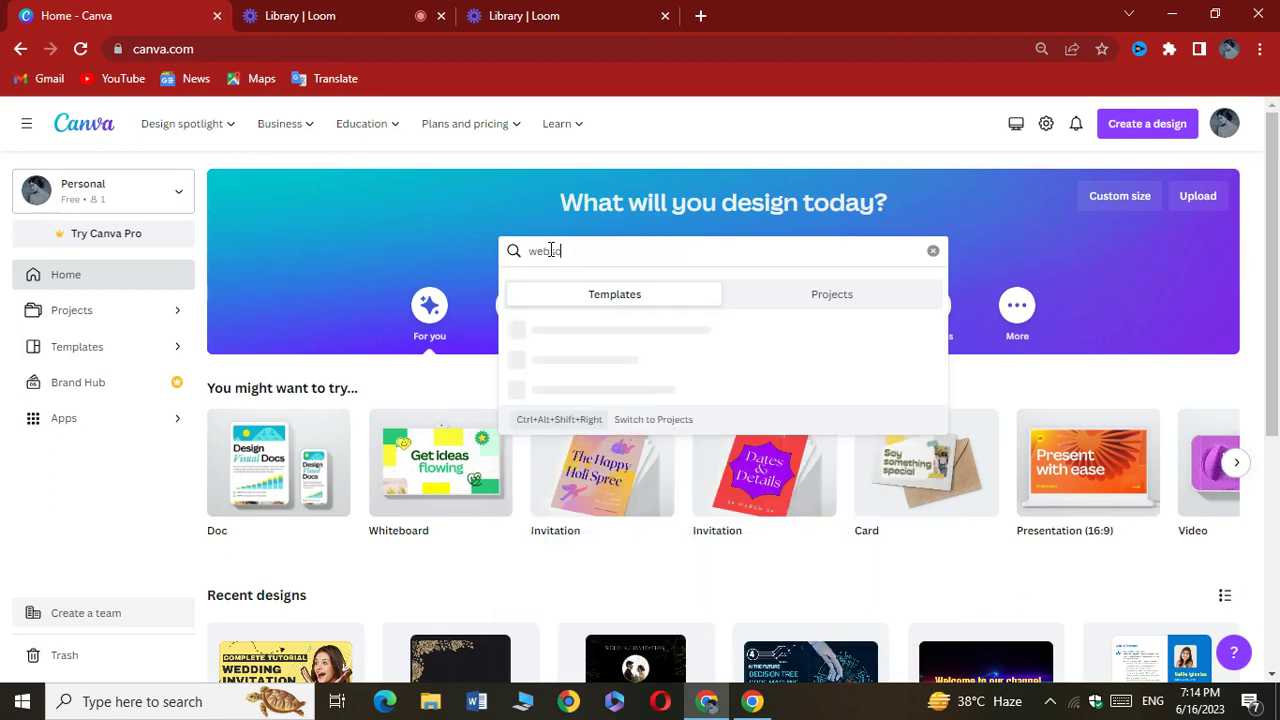
text(it)
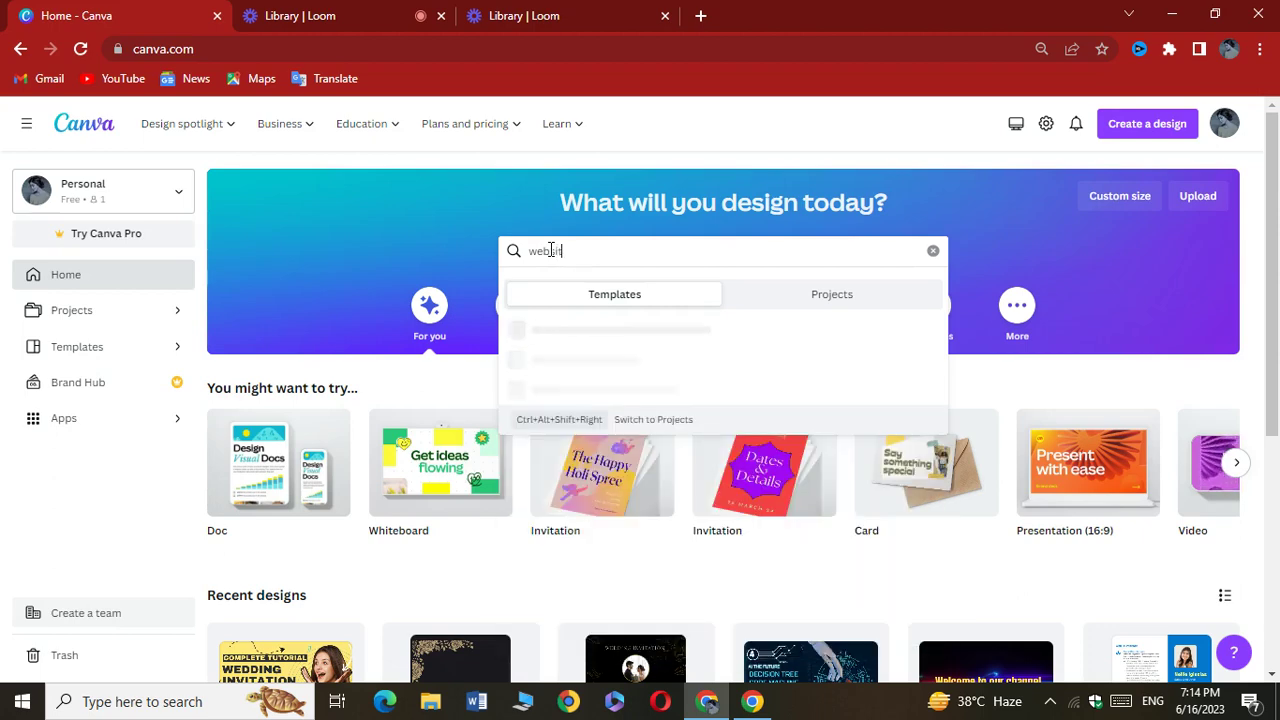
text(es)
key(Return)
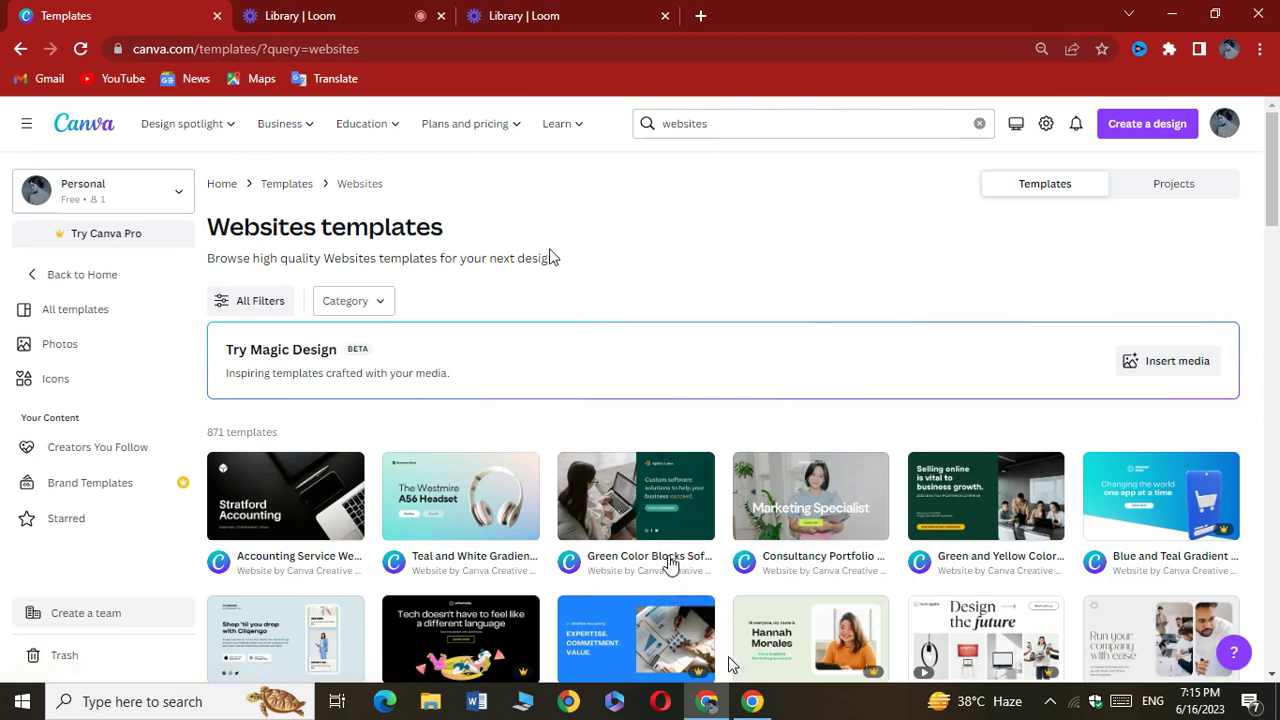
Browse through the website template results, then bring up All Filters
scroll(778, 567, down, 1)
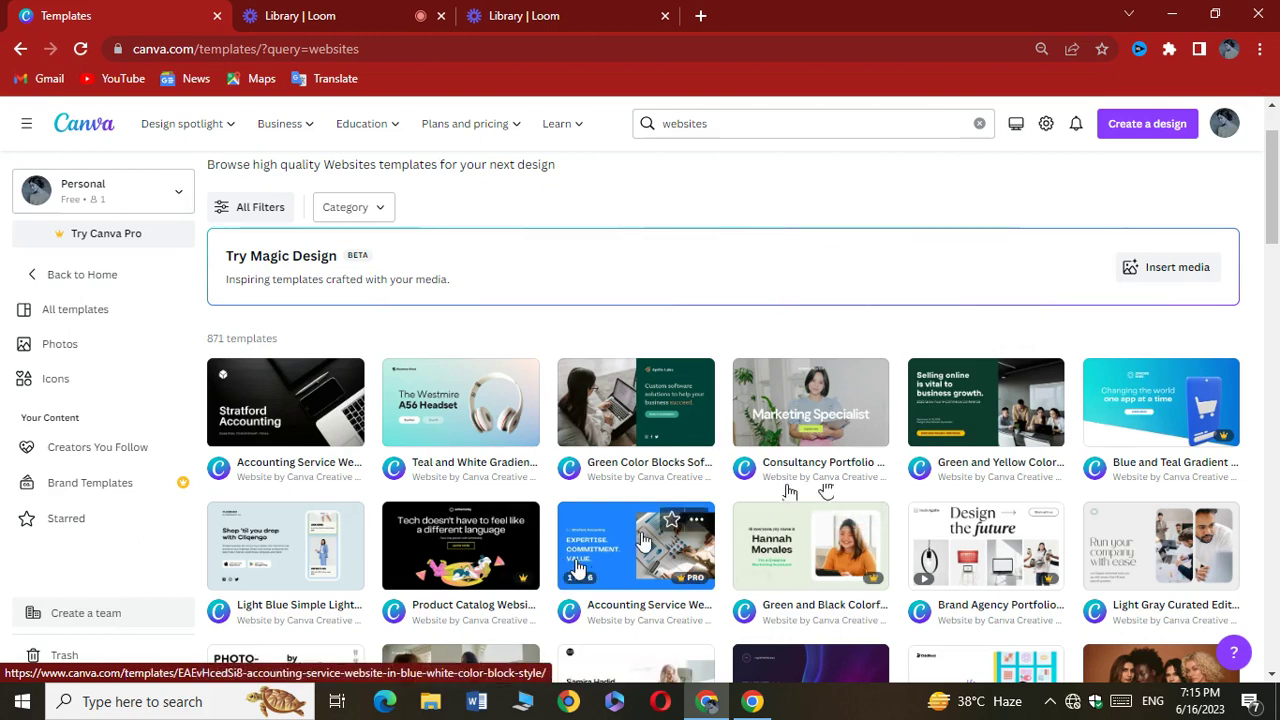
scroll(640, 540, down, 1)
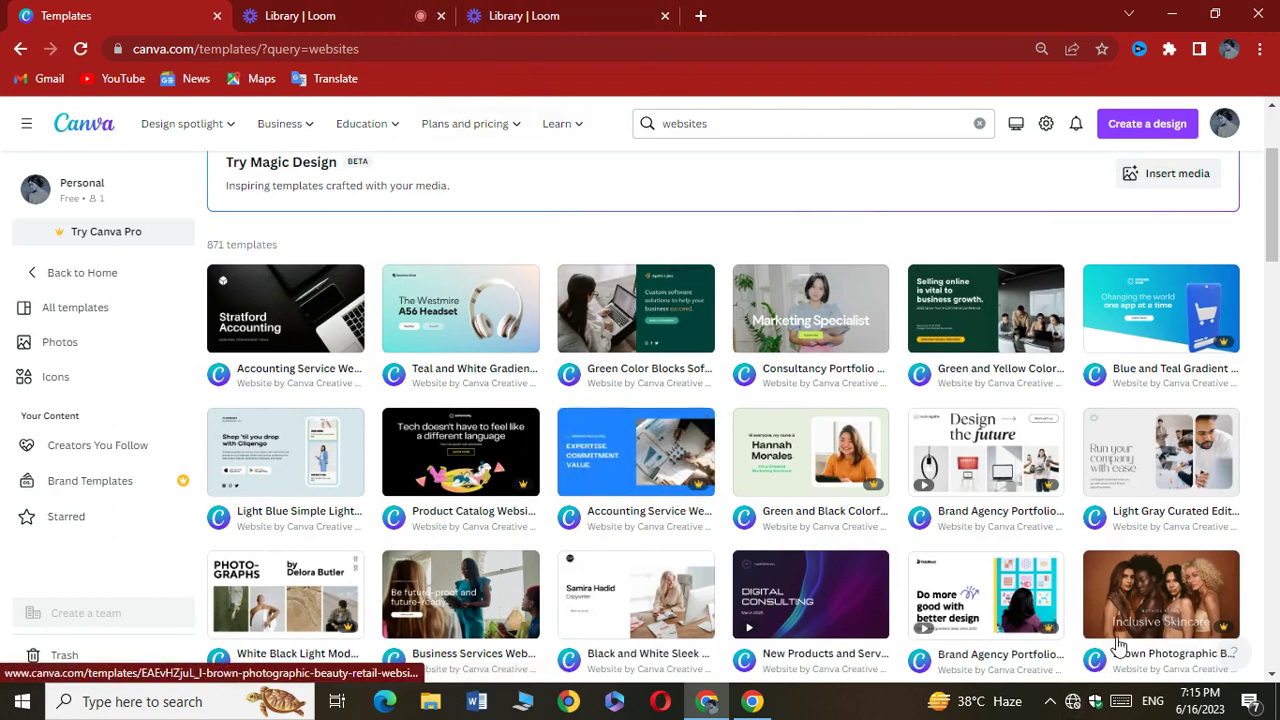
scroll(1100, 620, down, 1)
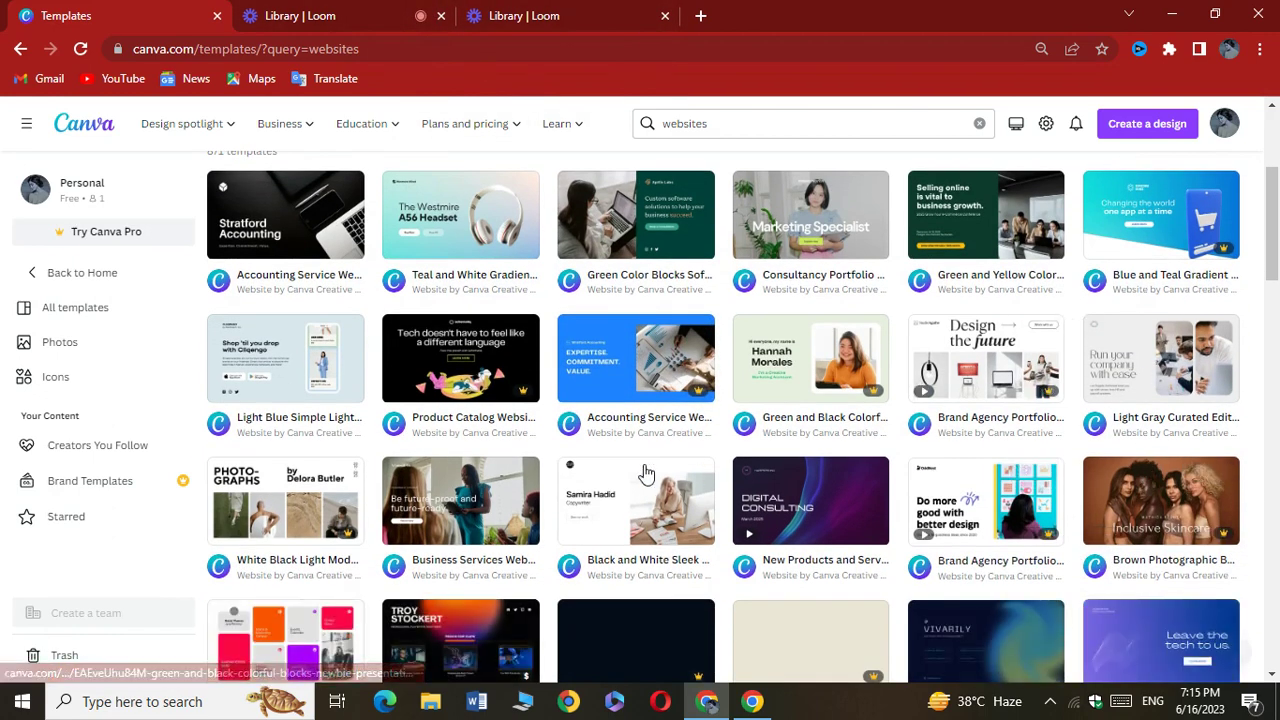
scroll(818, 345, down, 1)
scroll(810, 420, down, 1)
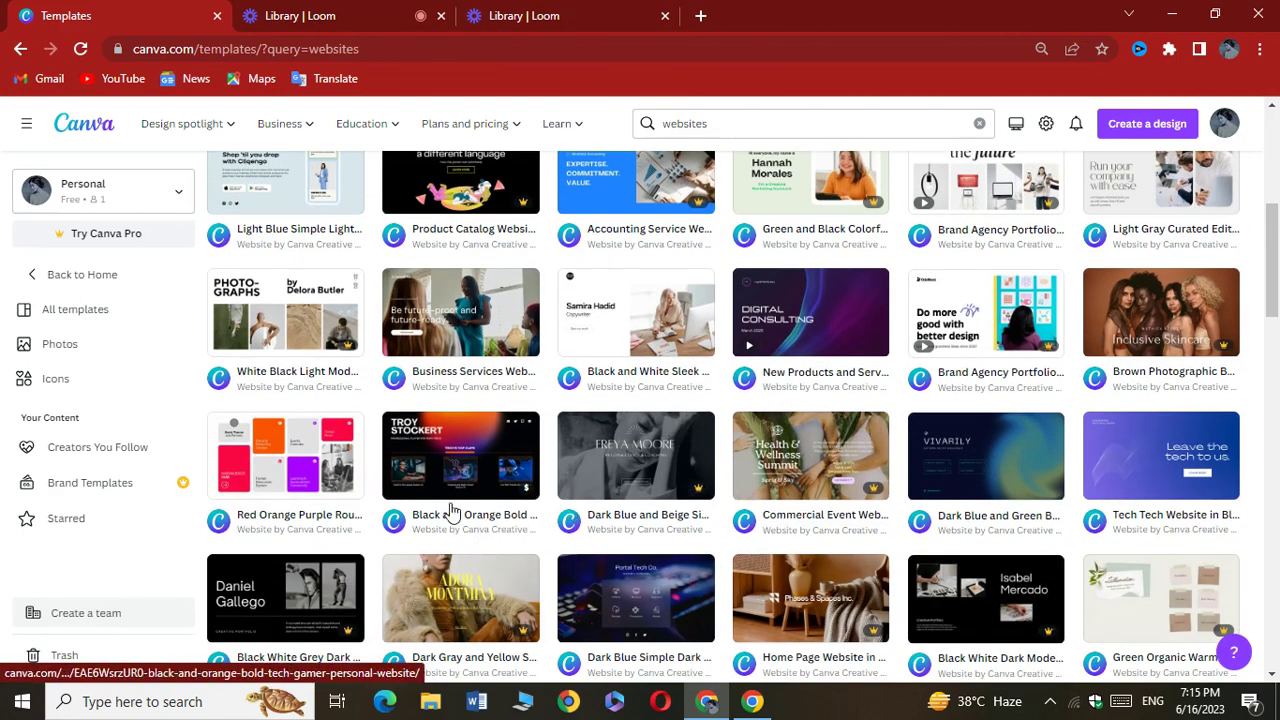
scroll(720, 480, down, 1)
scroll(716, 497, down, 1)
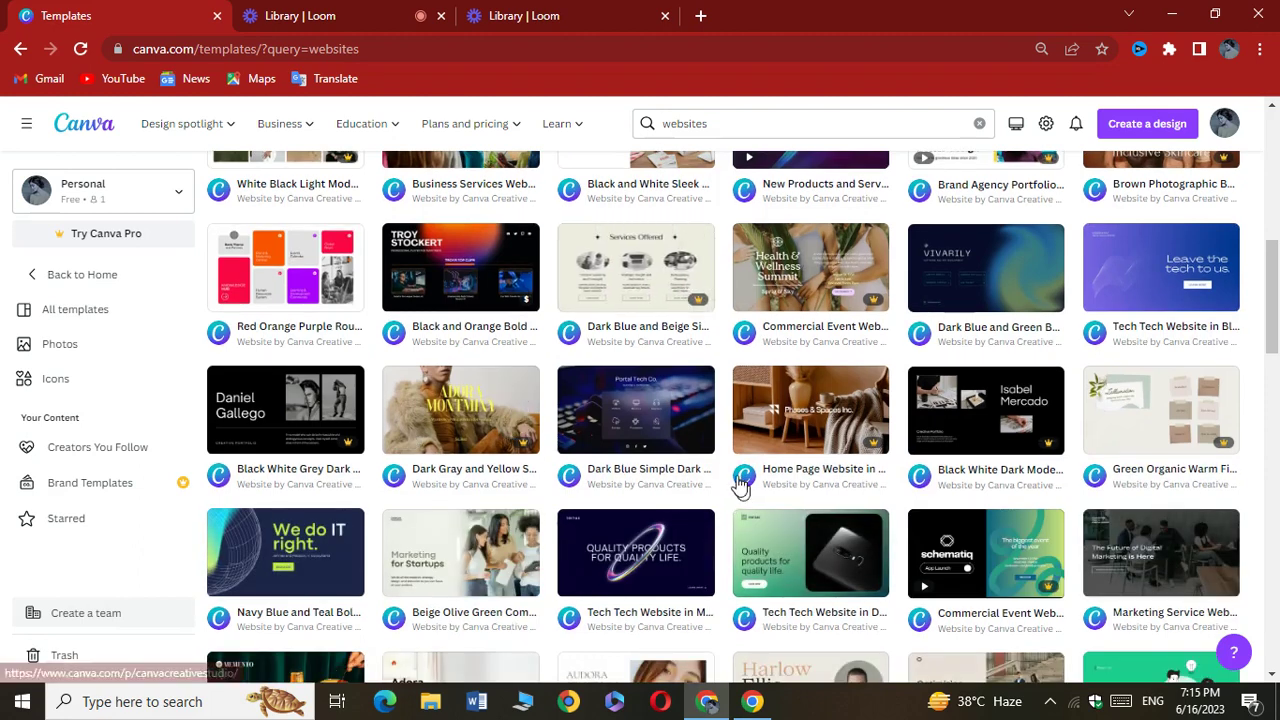
mouse_move(748, 563)
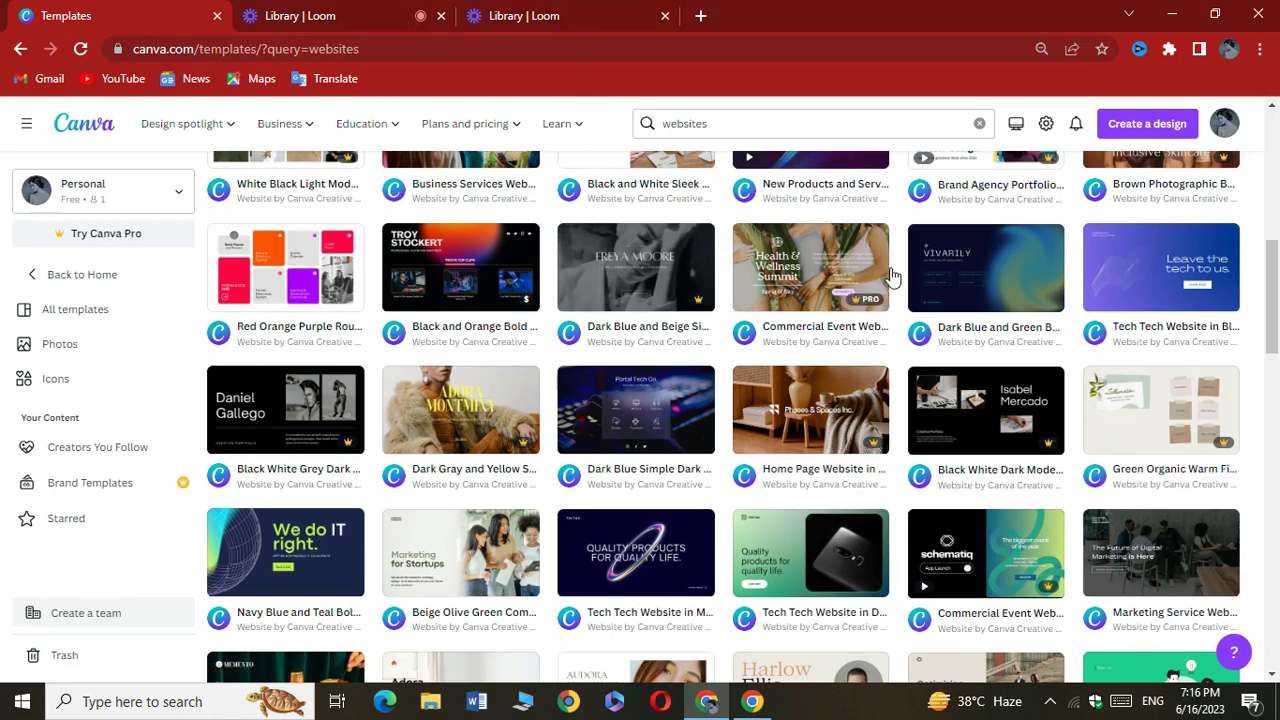
mouse_move(1193, 298)
scroll(884, 436, down, 2)
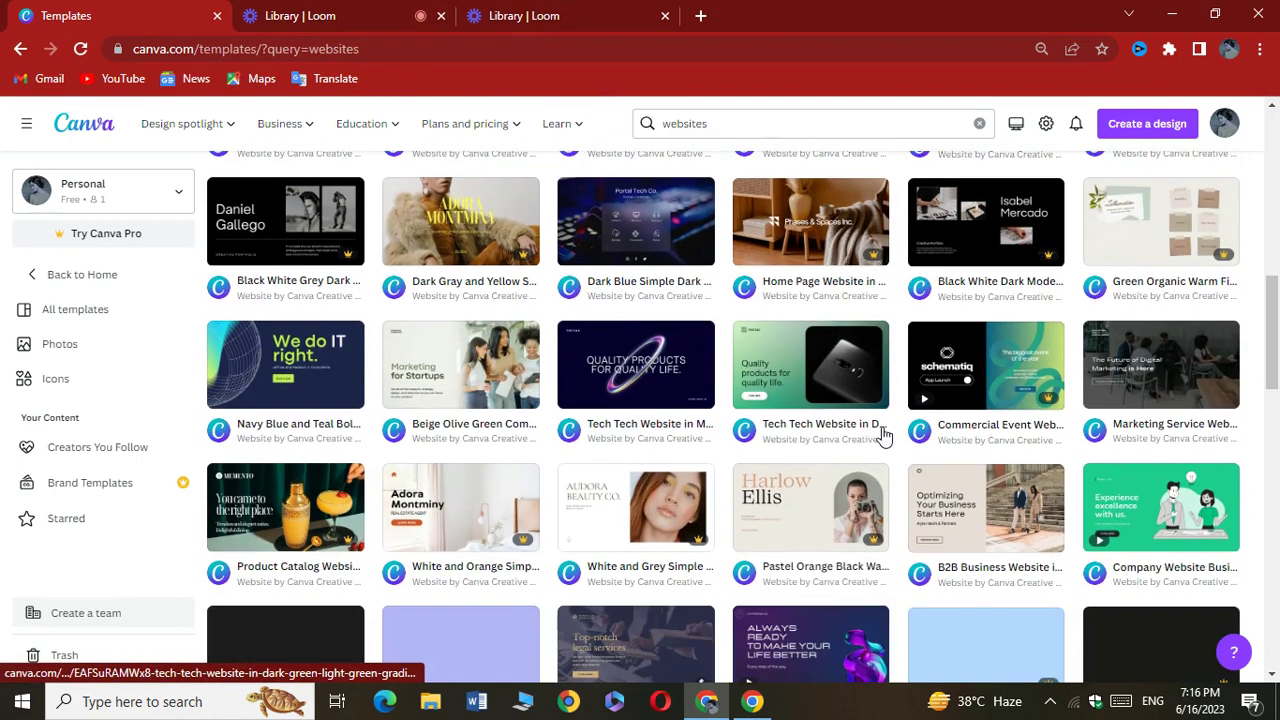
scroll(884, 436, down, 2)
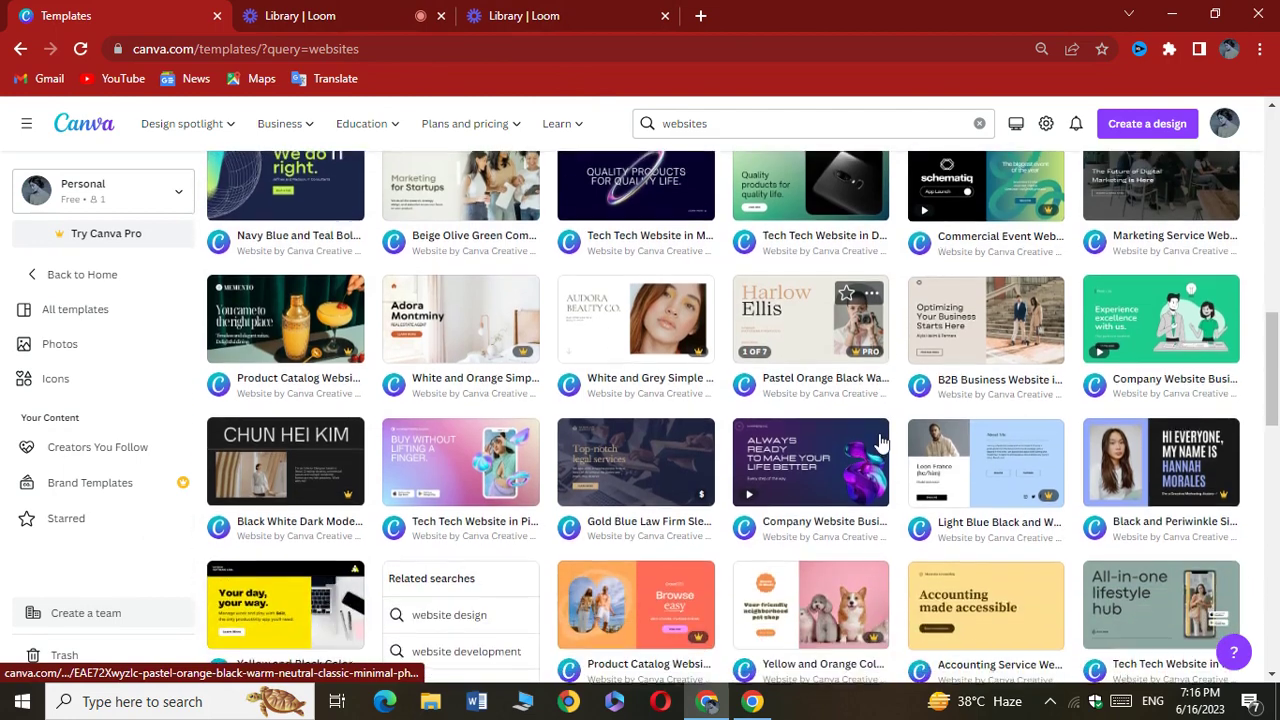
mouse_move(880, 443)
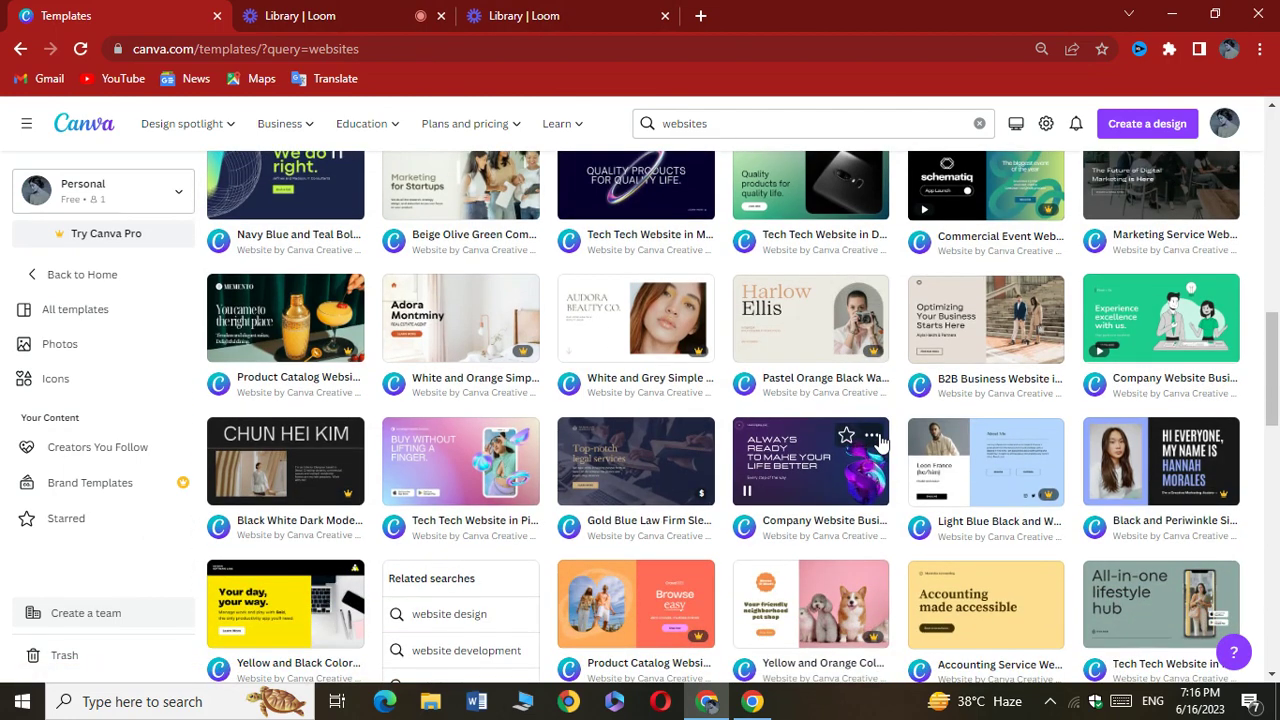
scroll(880, 443, up, 2)
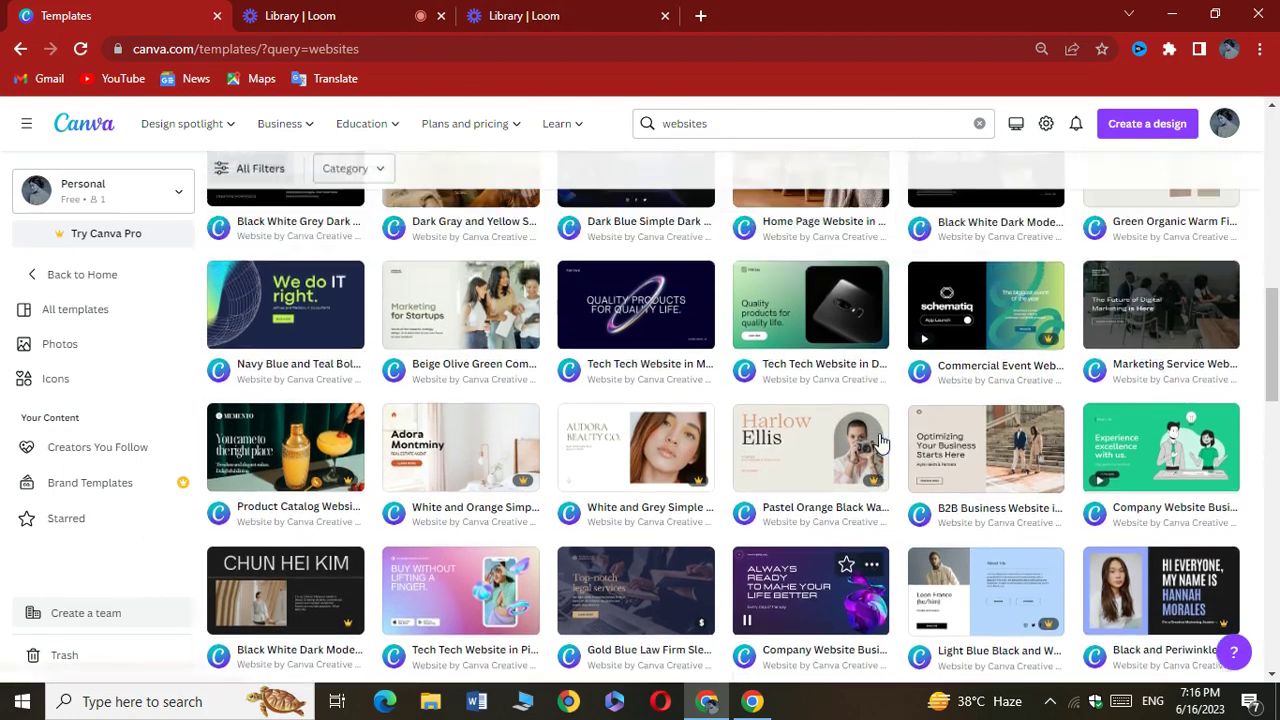
scroll(880, 443, up, 2)
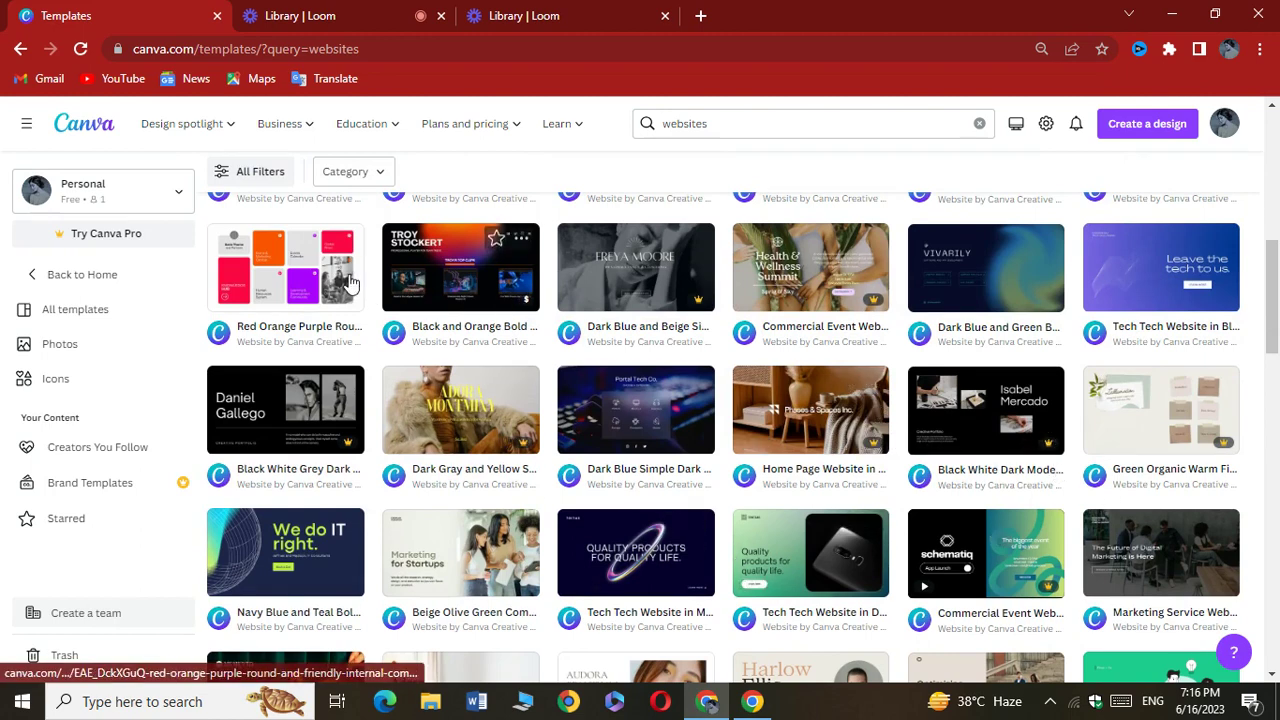
click(262, 186)
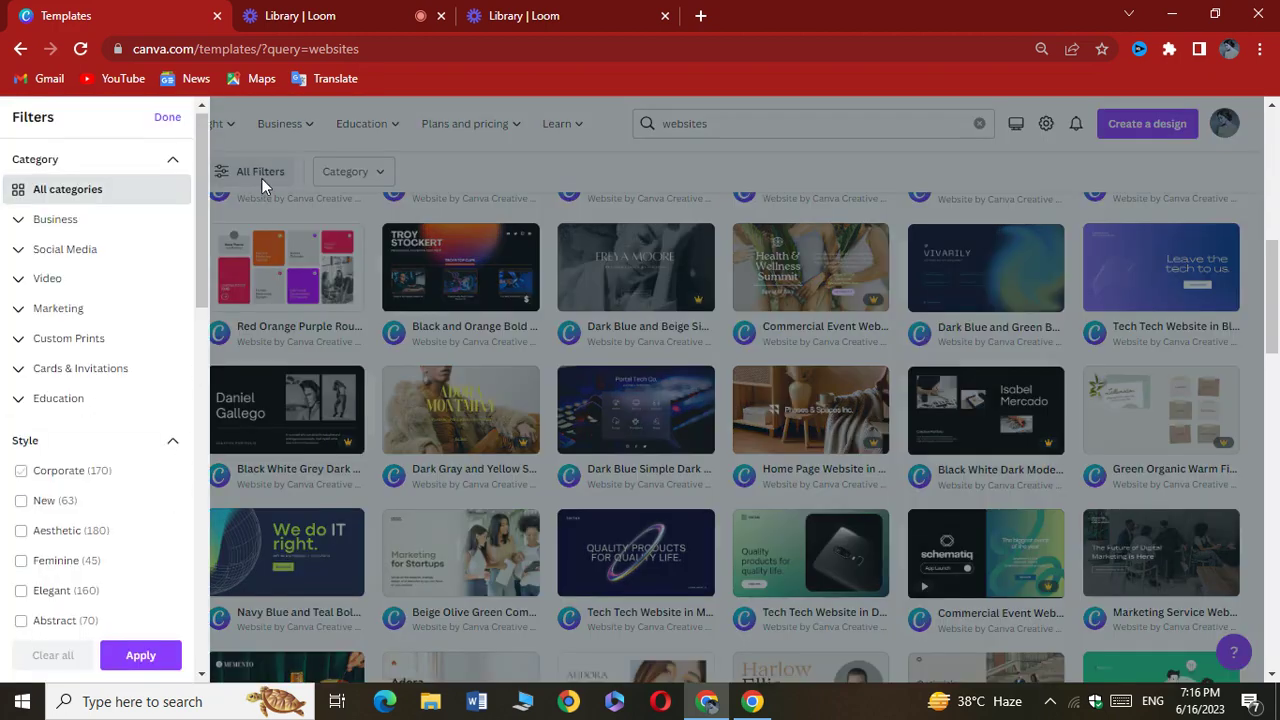
Filter the website templates to Free price only
scroll(175, 498, down, 5)
scroll(173, 497, down, 5)
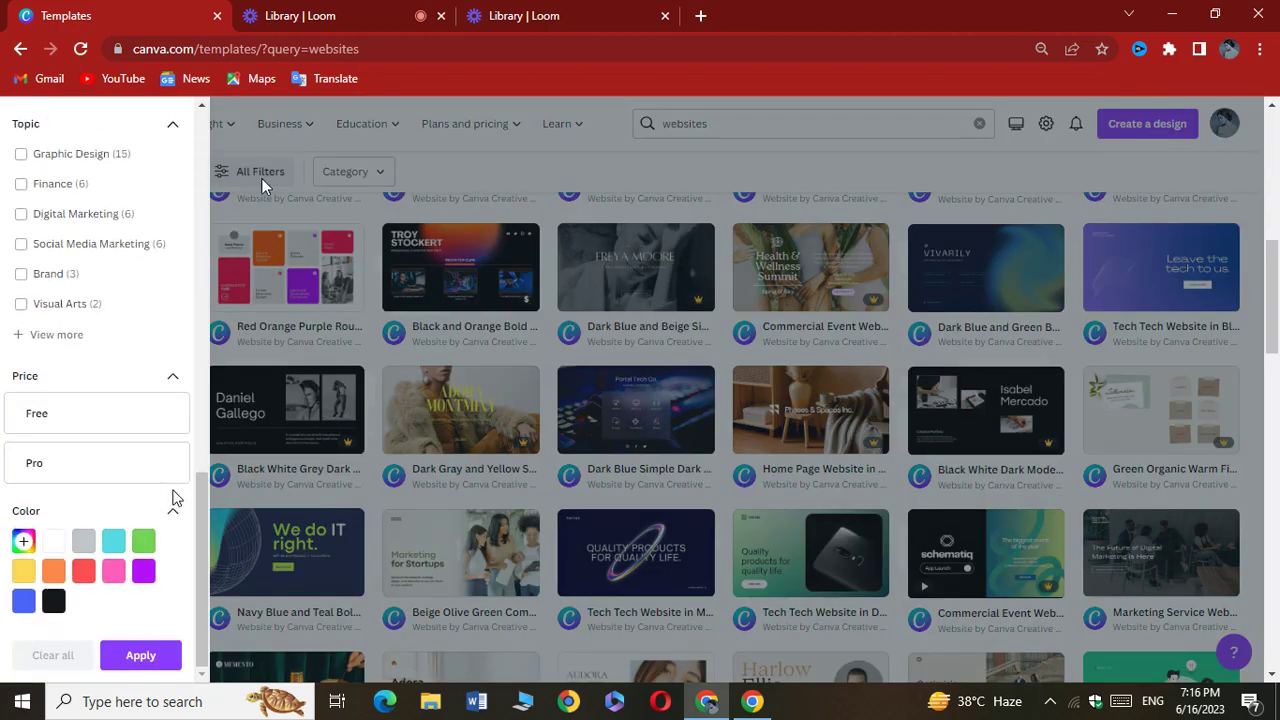
click(128, 428)
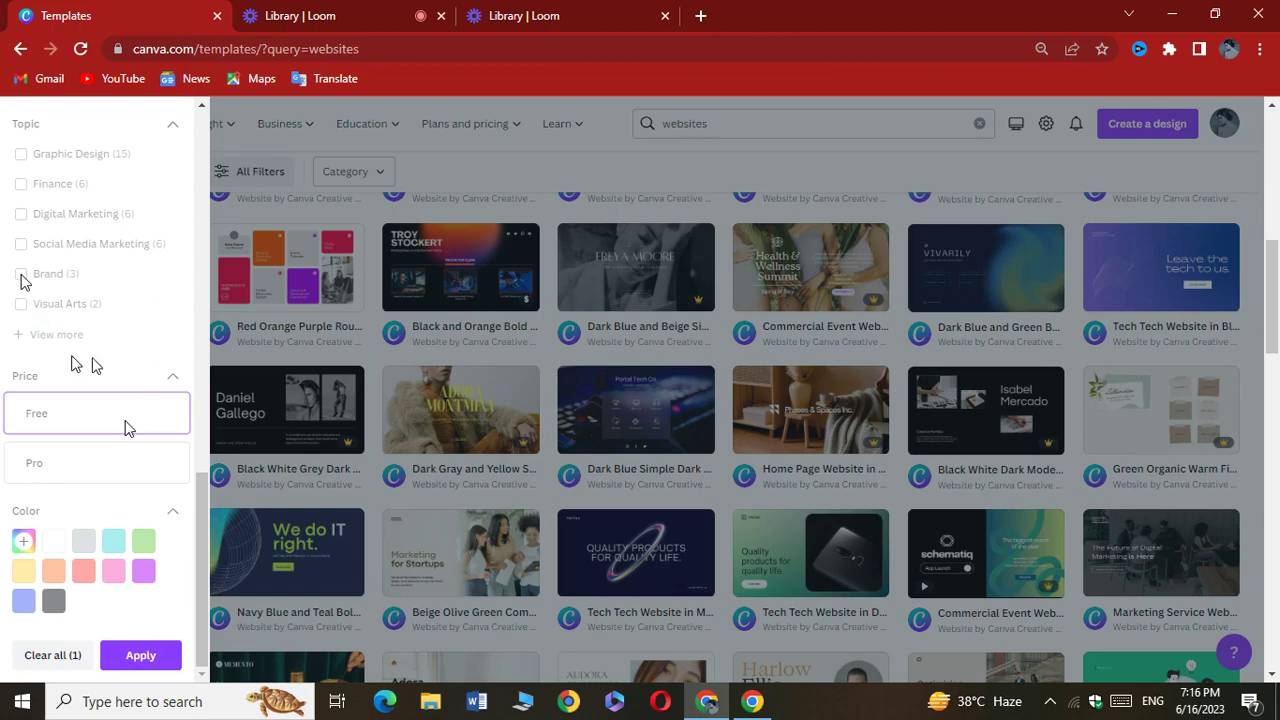
click(140, 654)
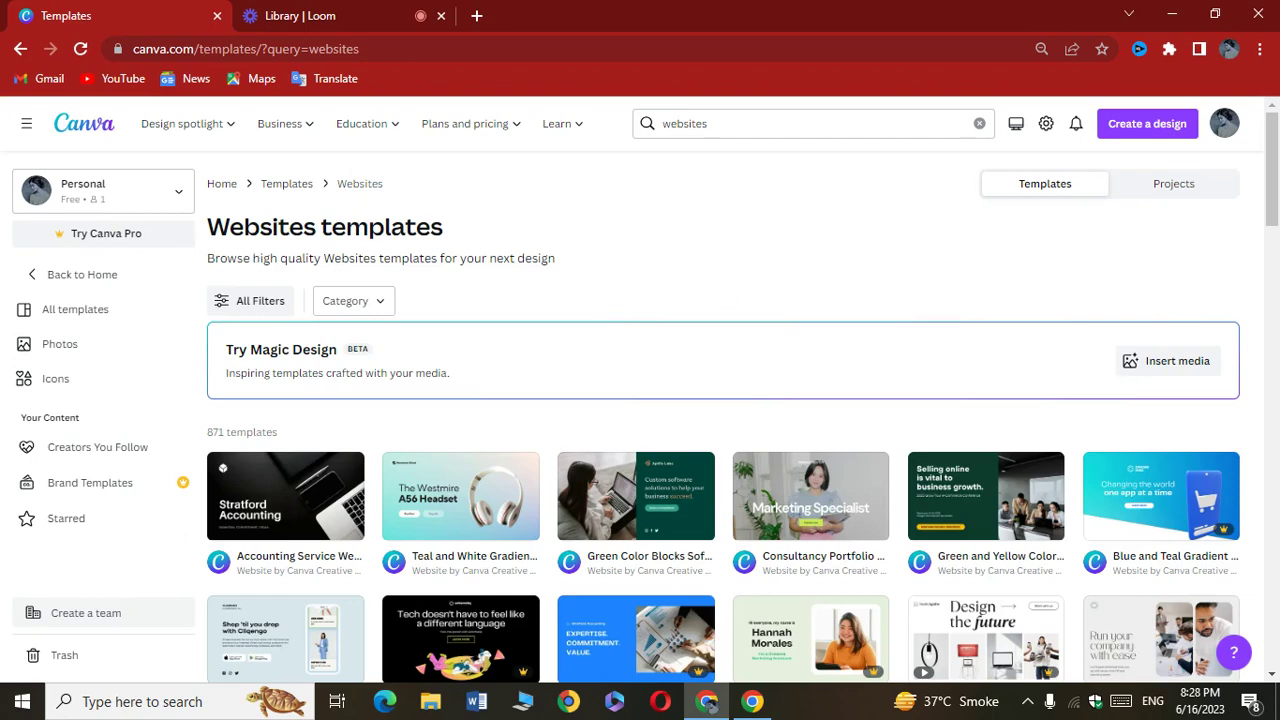
Reopen All Filters and look through the categories, showing more theme choices
click(251, 300)
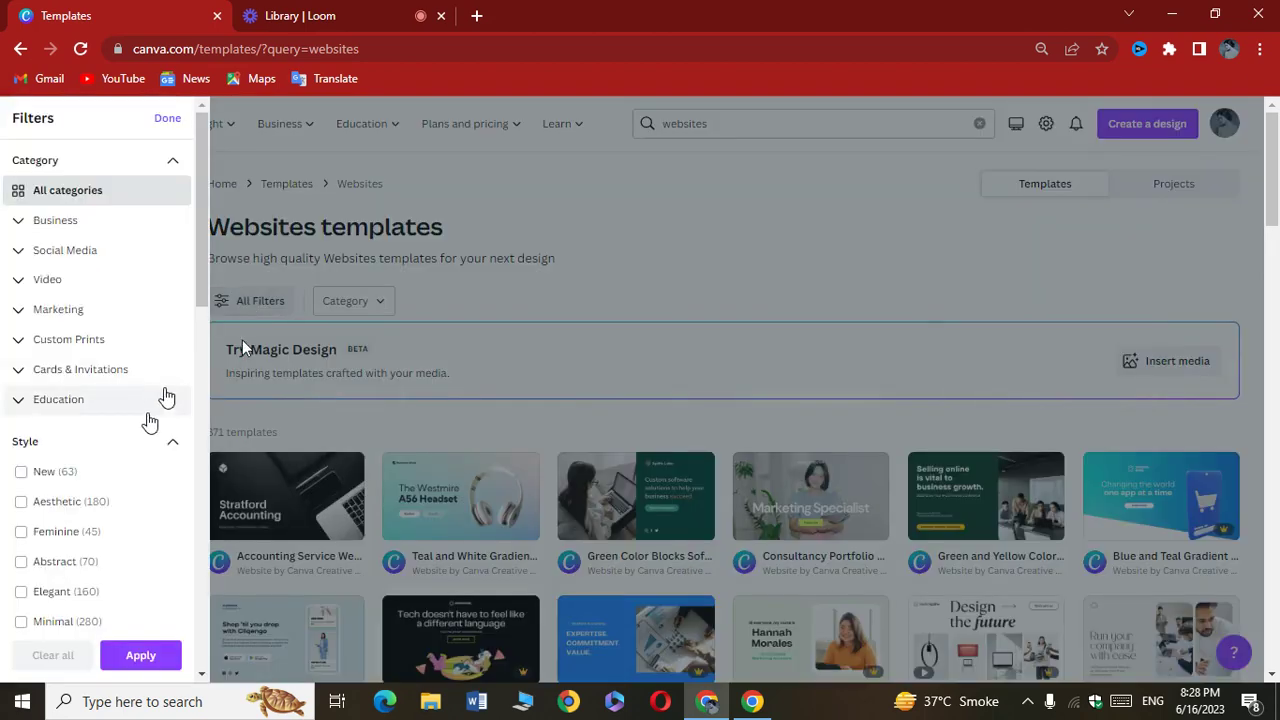
scroll(150, 423, down, 10)
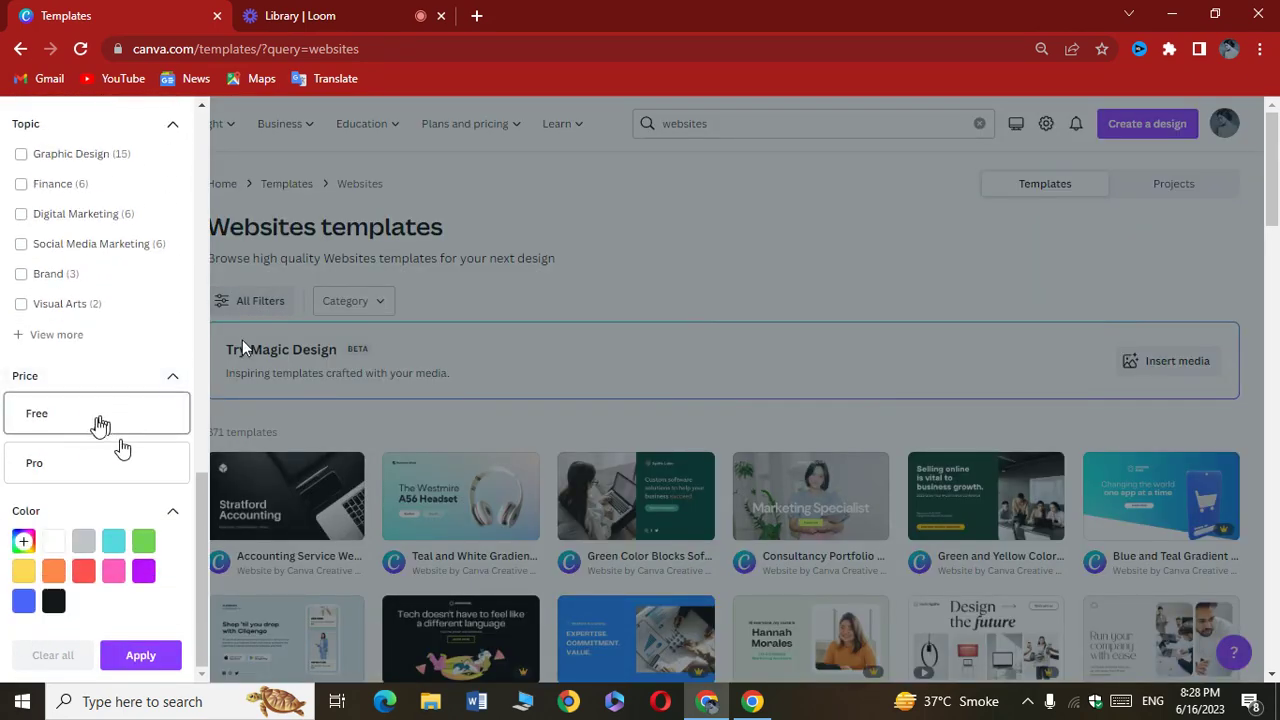
scroll(75, 395, up, 2)
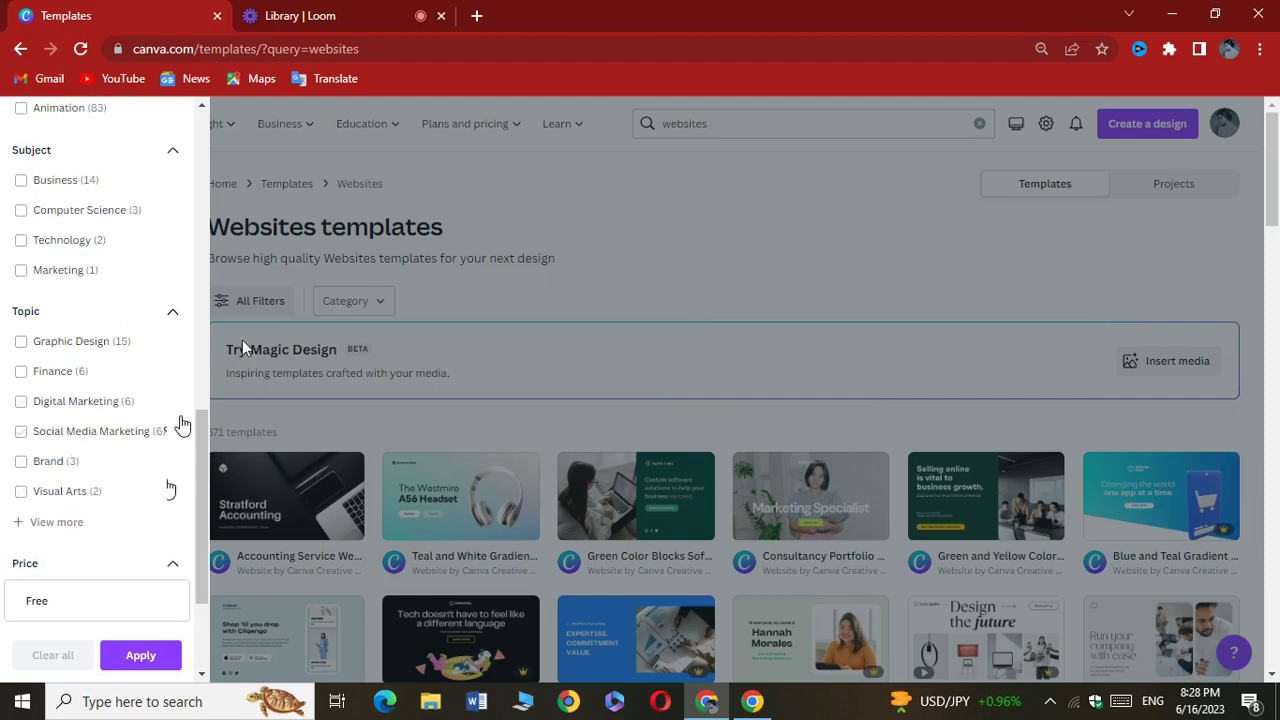
scroll(120, 363, down, 1)
scroll(102, 375, up, 2)
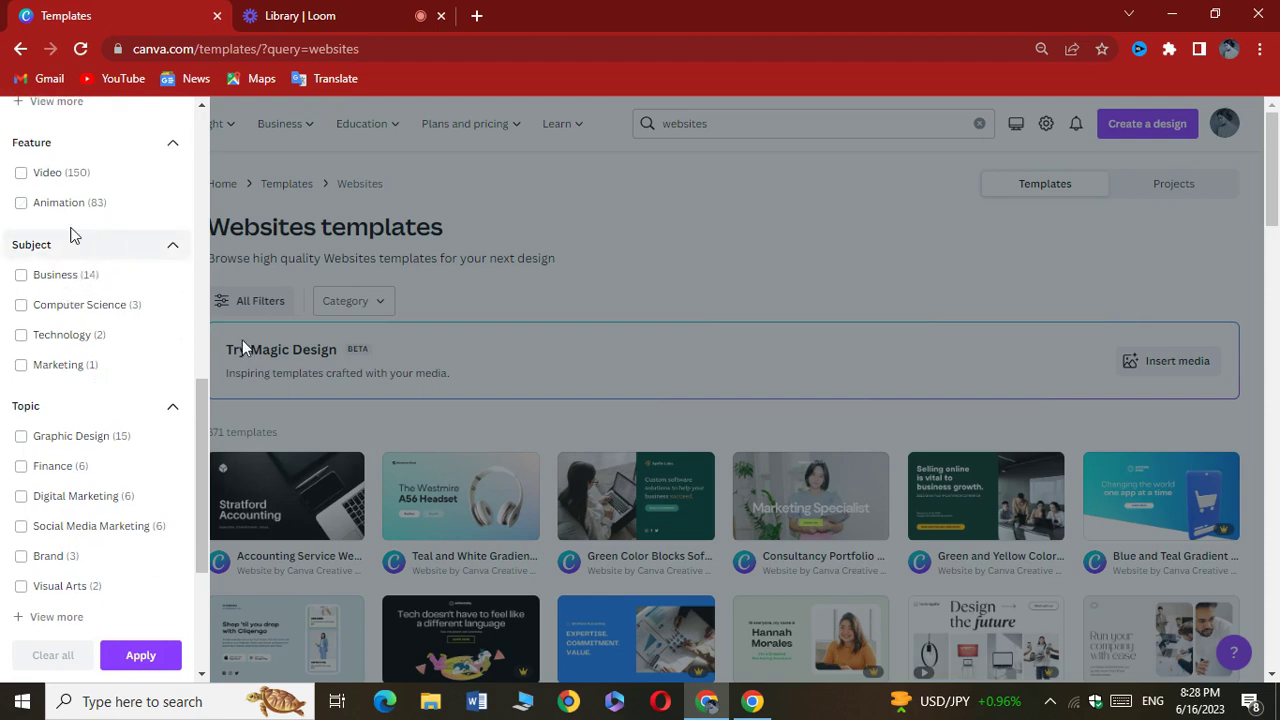
scroll(40, 240, up, 1)
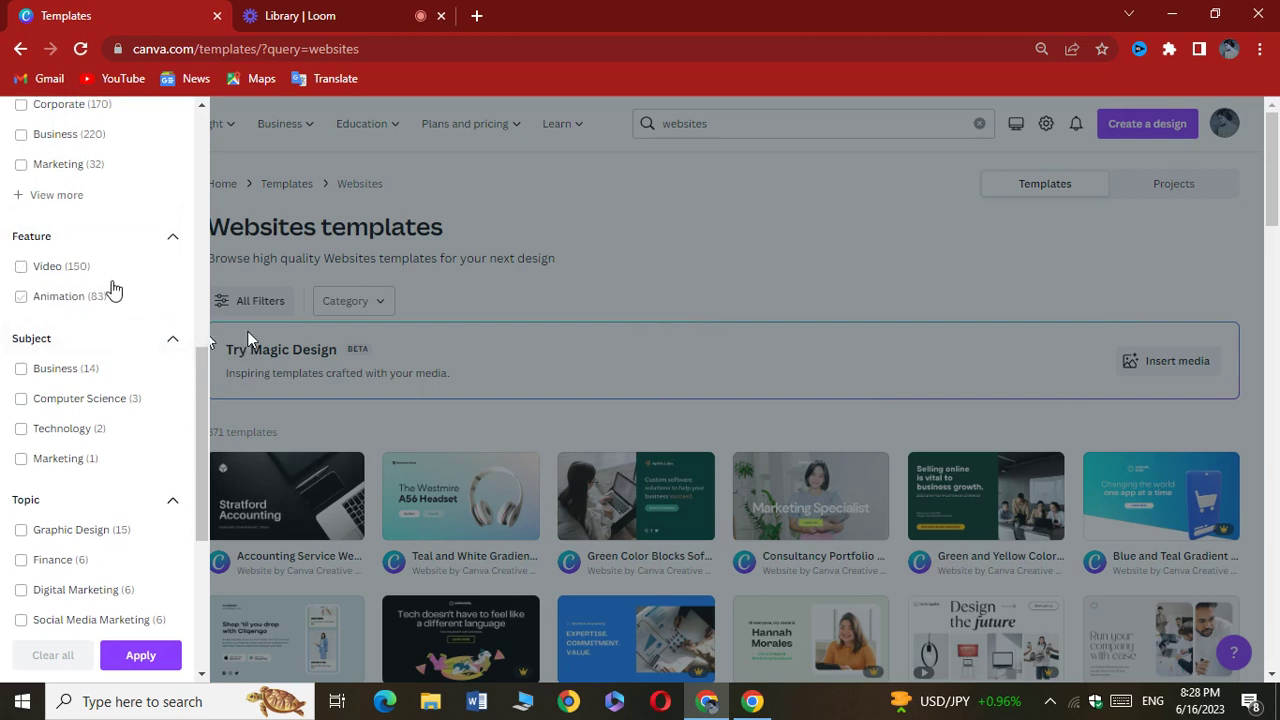
scroll(109, 294, up, 1)
scroll(108, 300, up, 3)
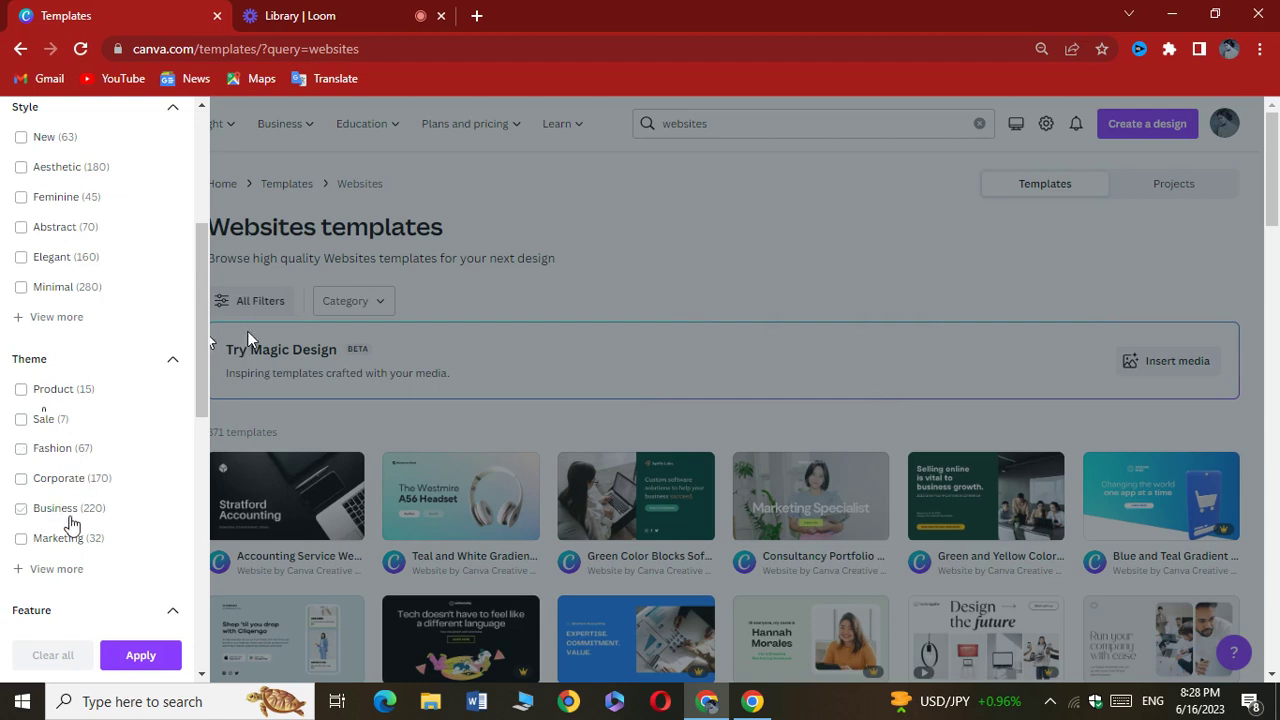
click(40, 570)
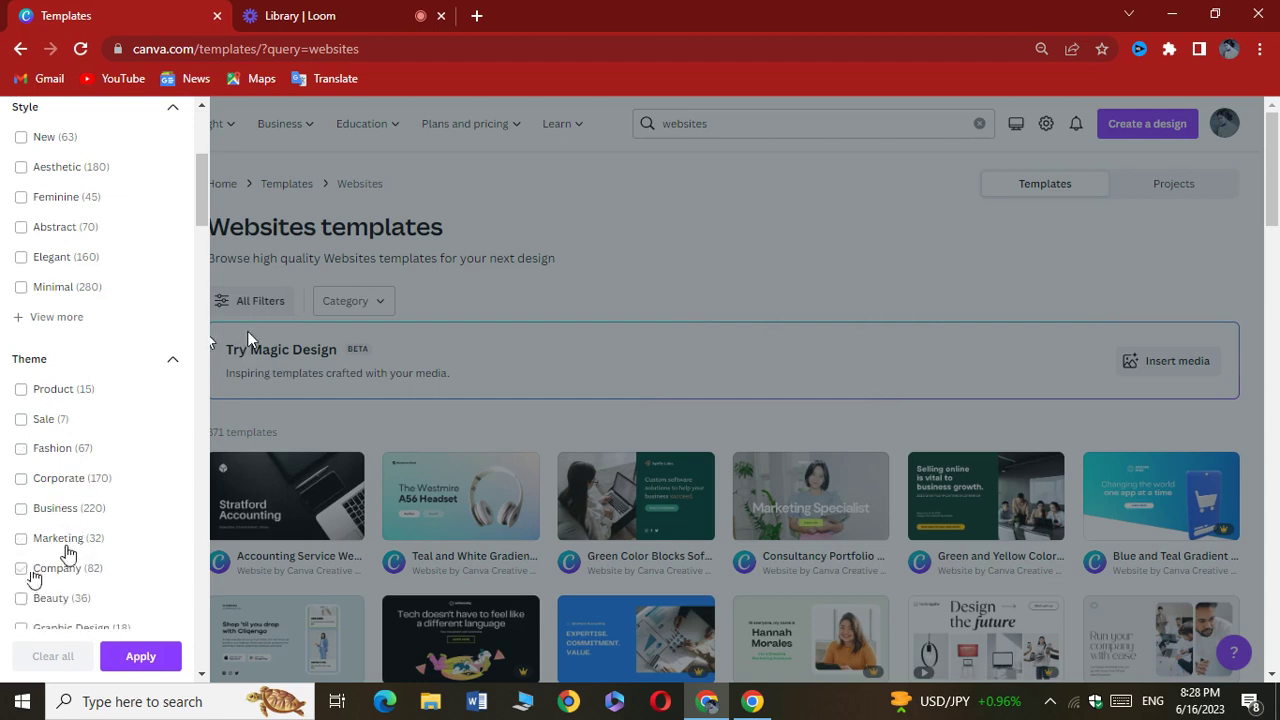
scroll(71, 543, down, 2)
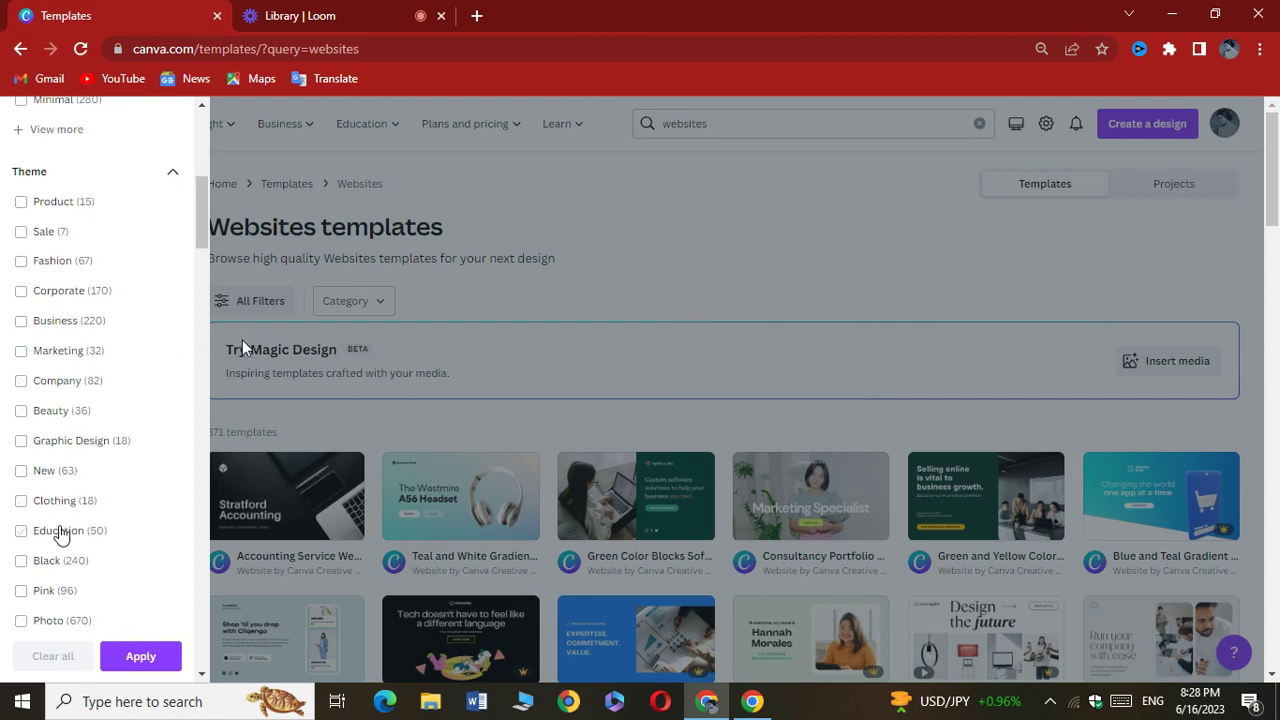
scroll(60, 535, up, 3)
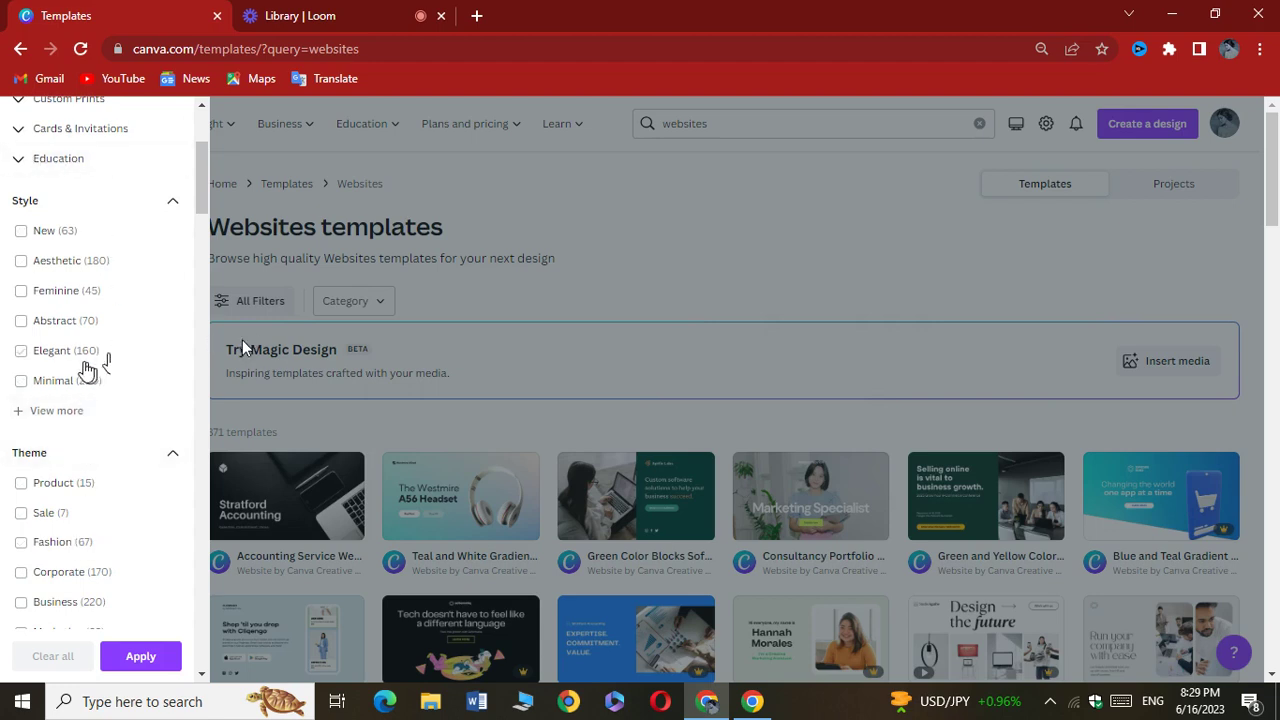
scroll(80, 360, up, 1)
scroll(64, 313, up, 2)
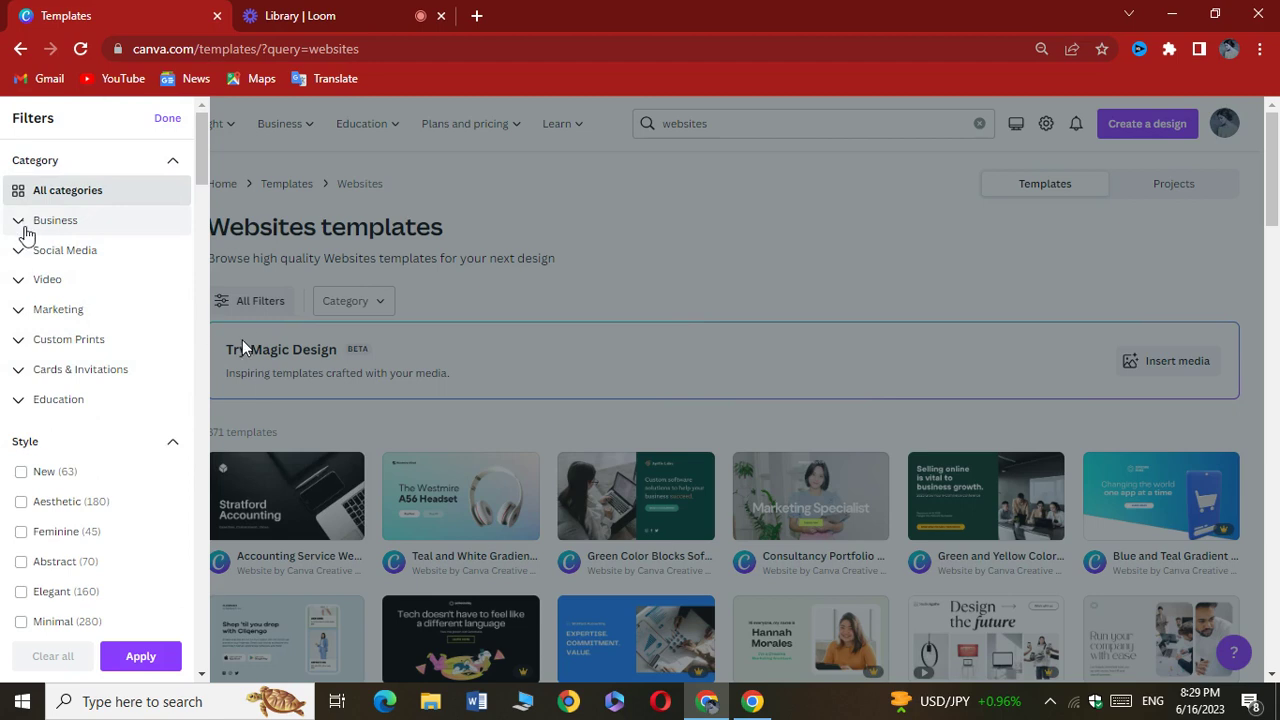
Filter to Business > Website templates and preview the Consultancy Portfolio template
click(20, 222)
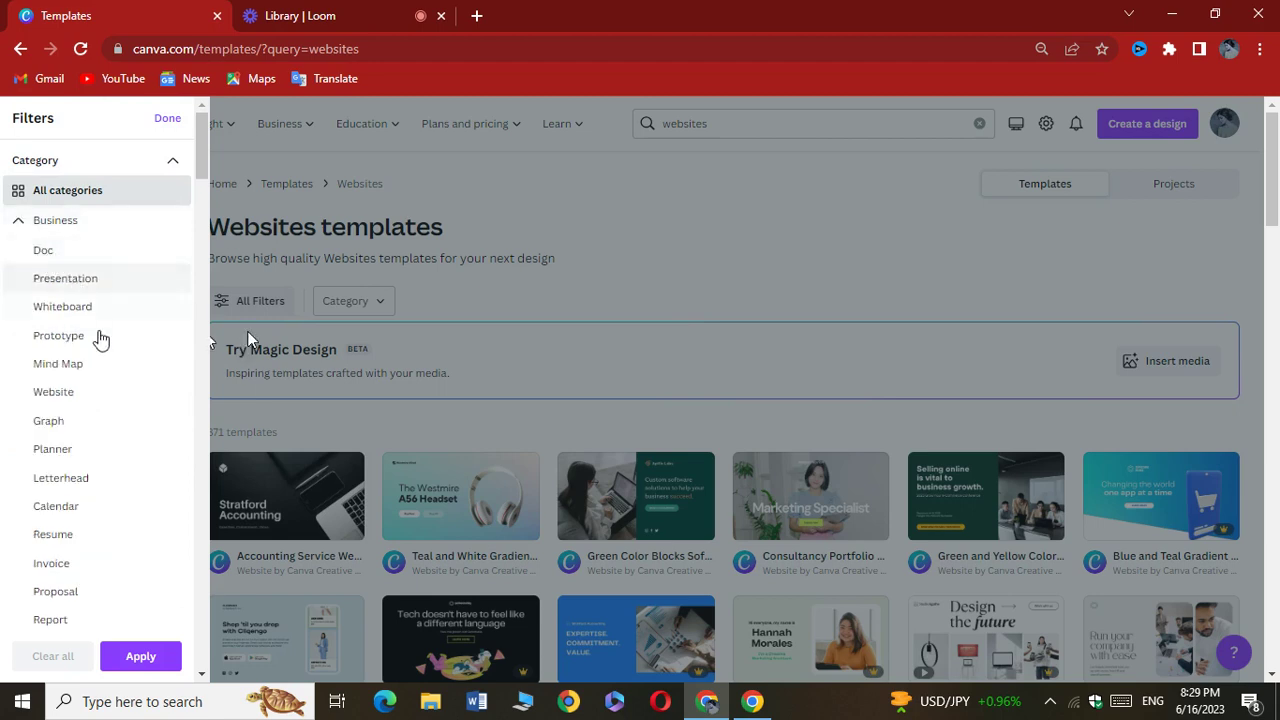
scroll(60, 434, down, 2)
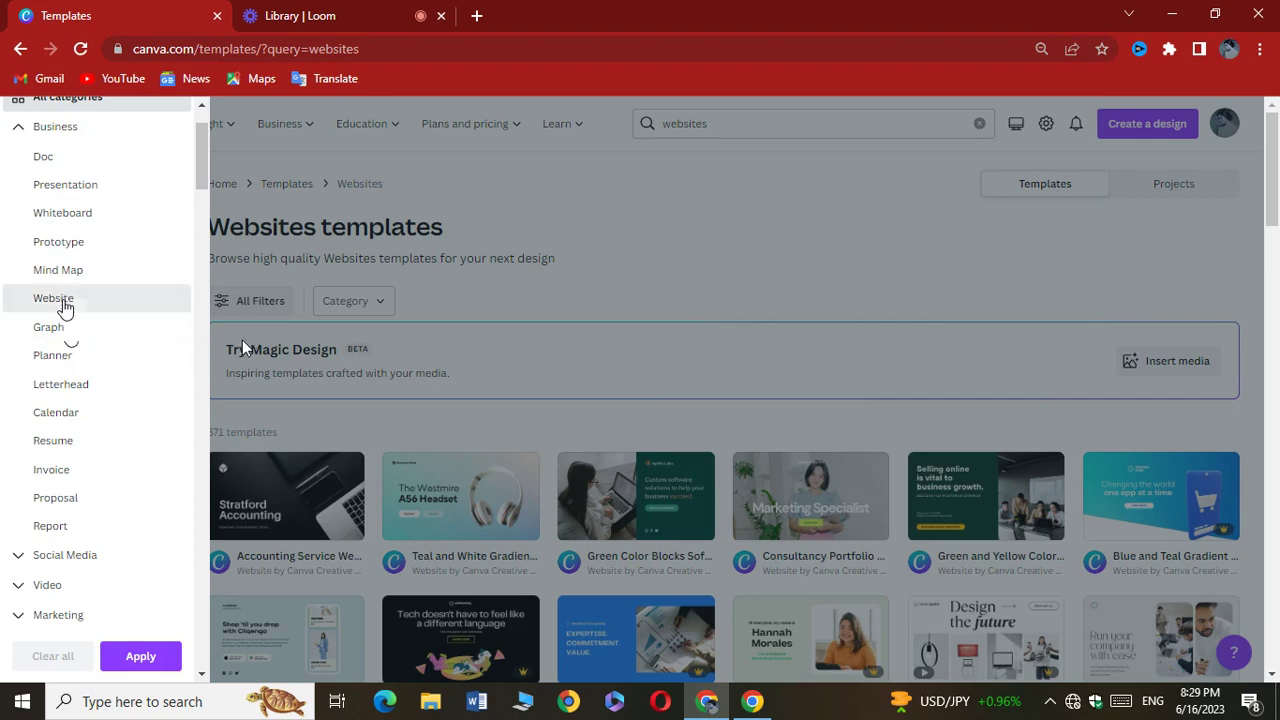
click(64, 299)
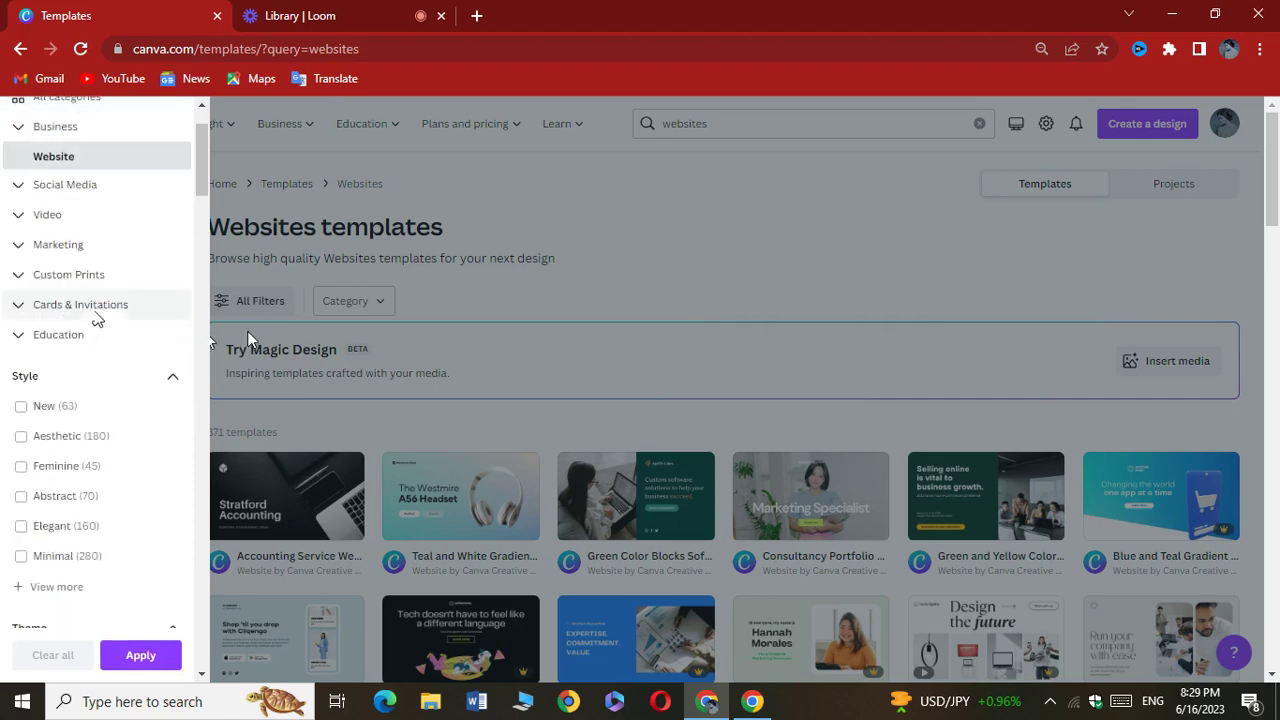
click(571, 275)
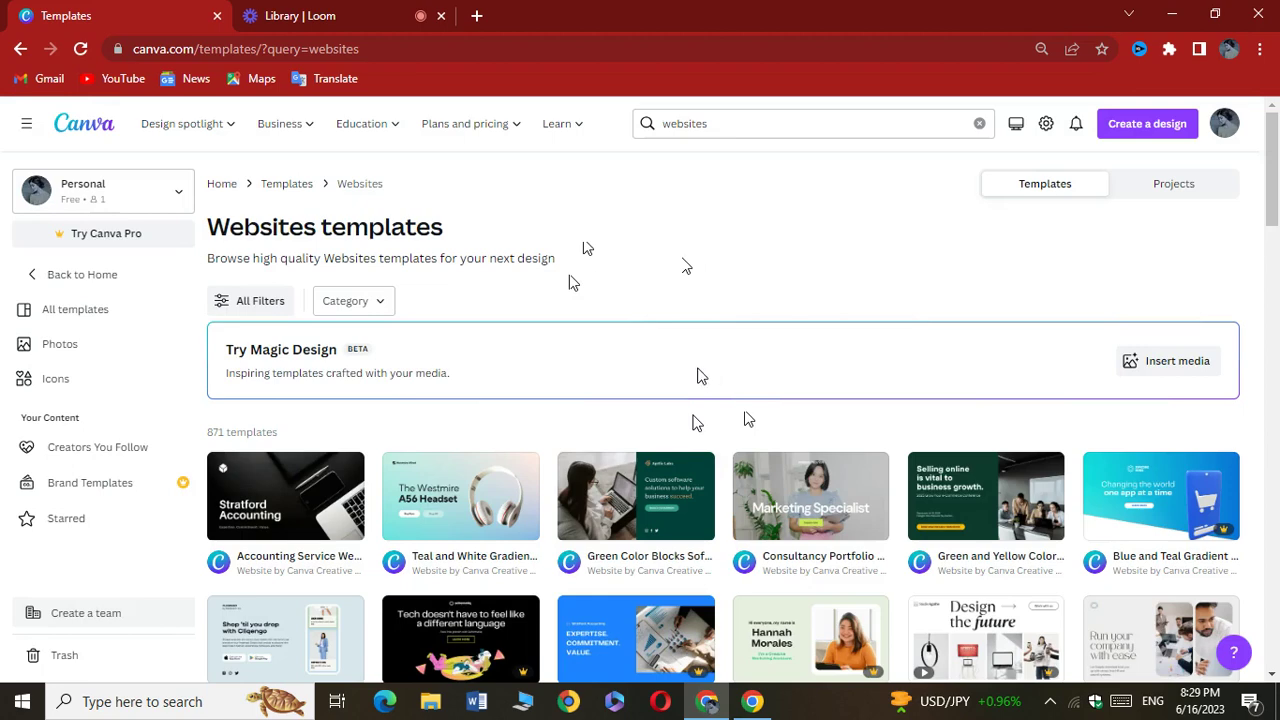
click(777, 477)
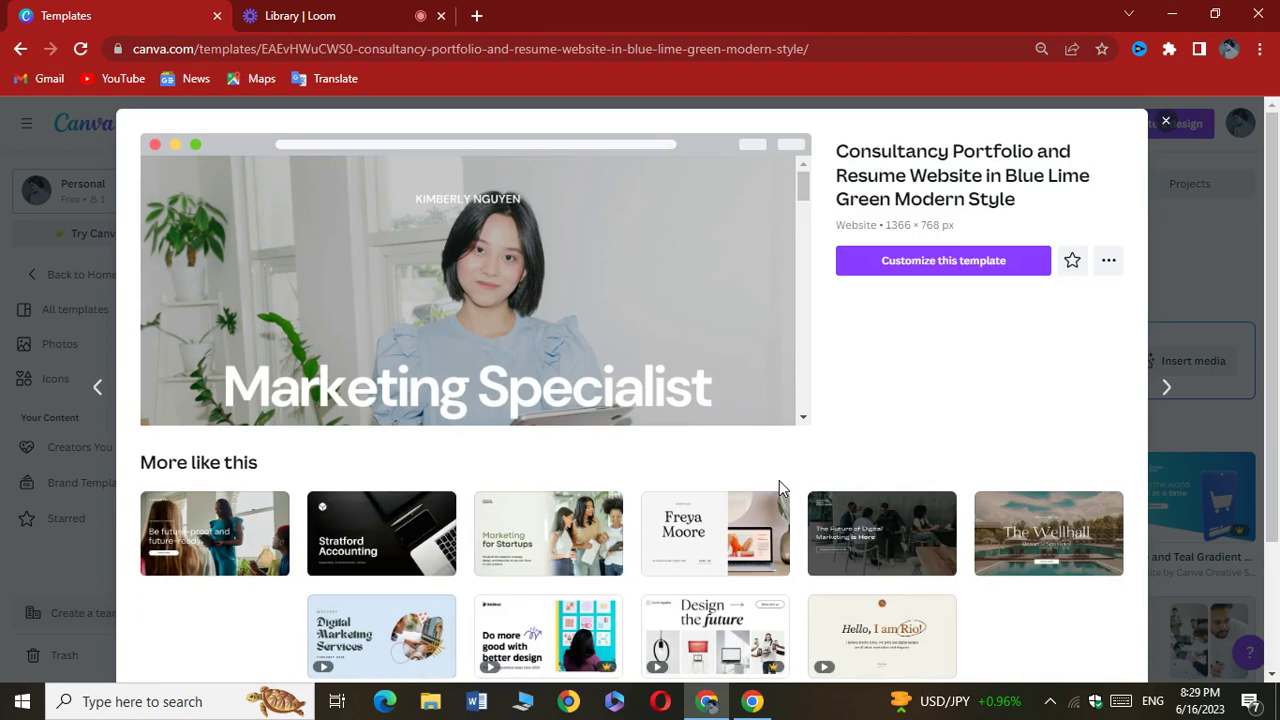
Open the Consultancy Portfolio template in the editor with Customize this template
click(934, 267)
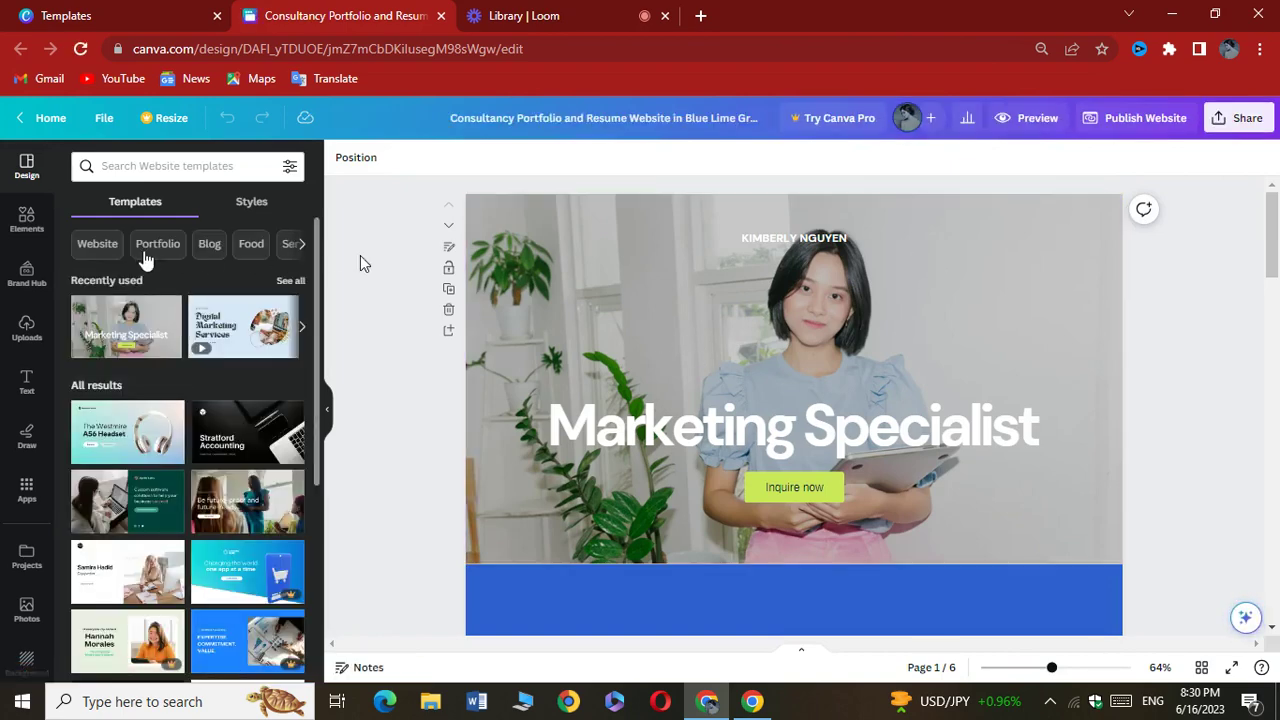
Search element photos for 'stack developer' and make the programmer photo the hero background
click(27, 218)
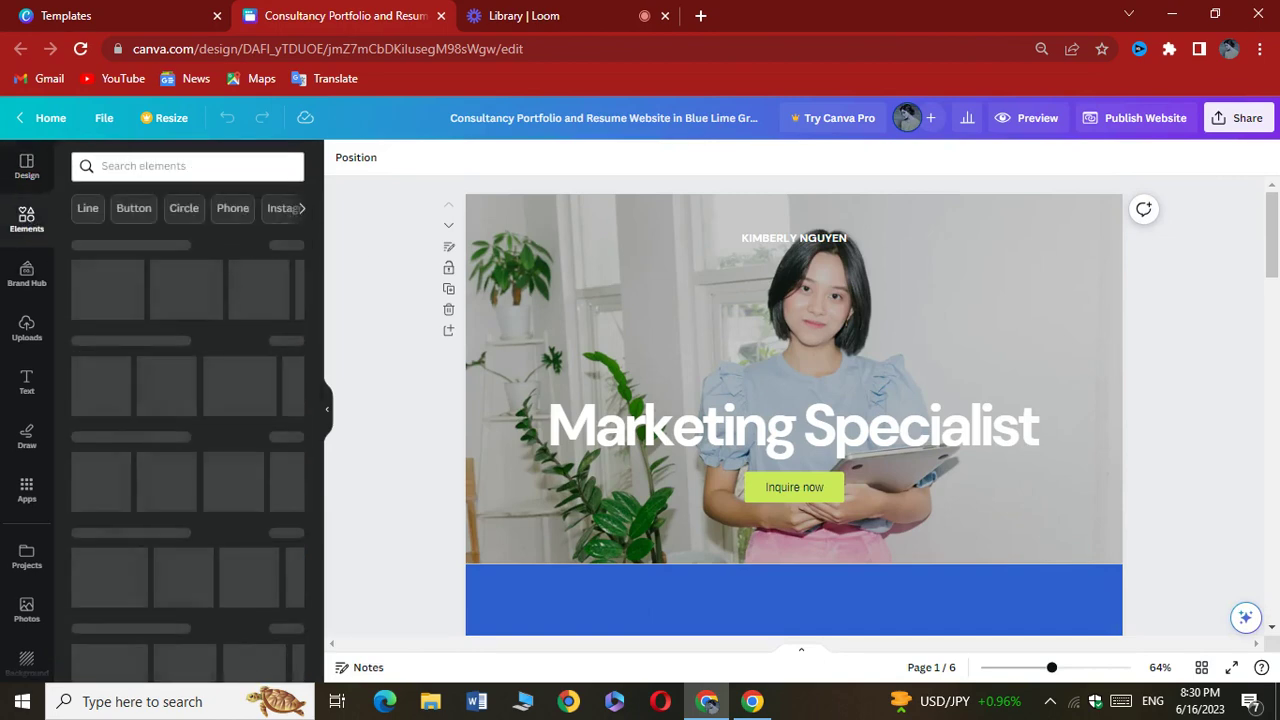
click(140, 166)
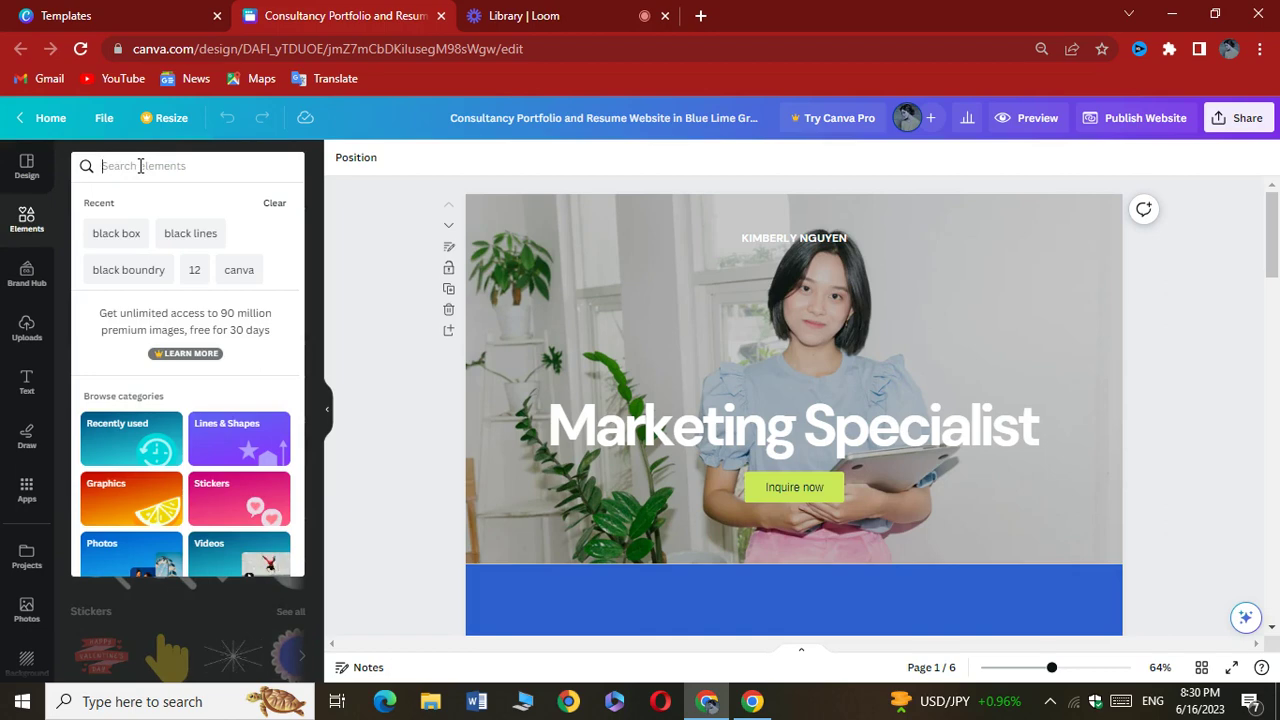
text(stac)
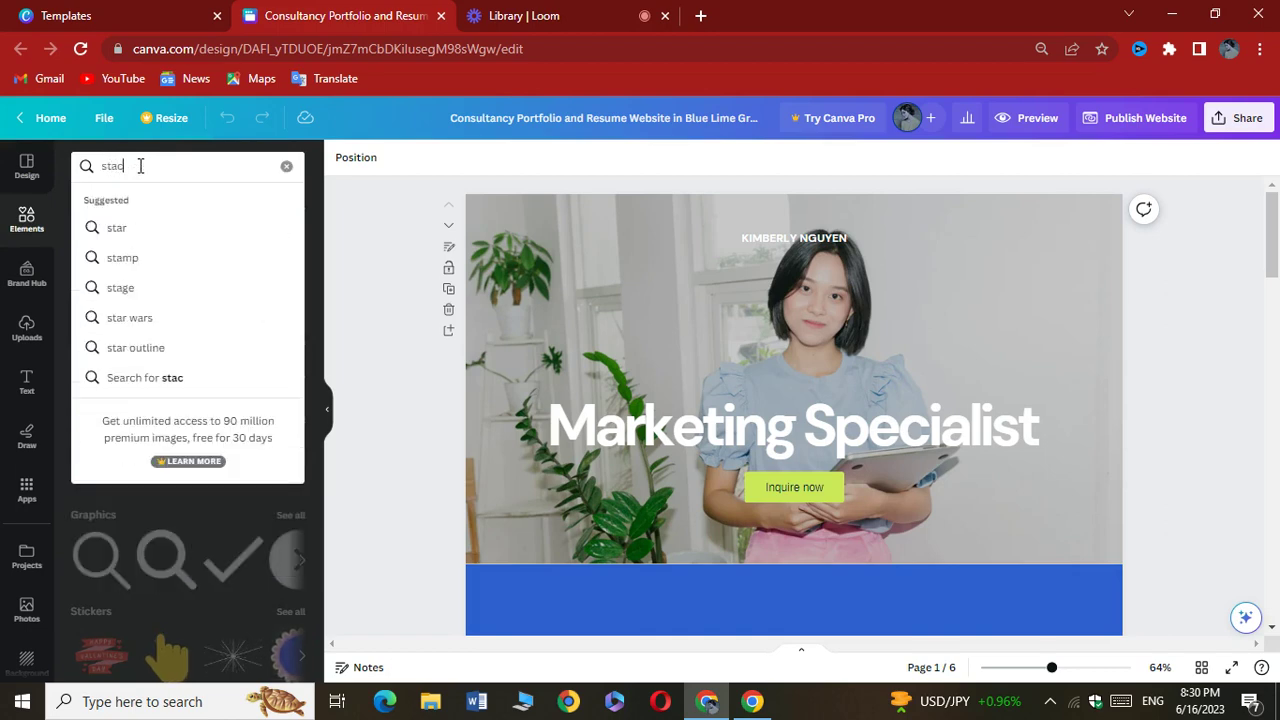
text(k de)
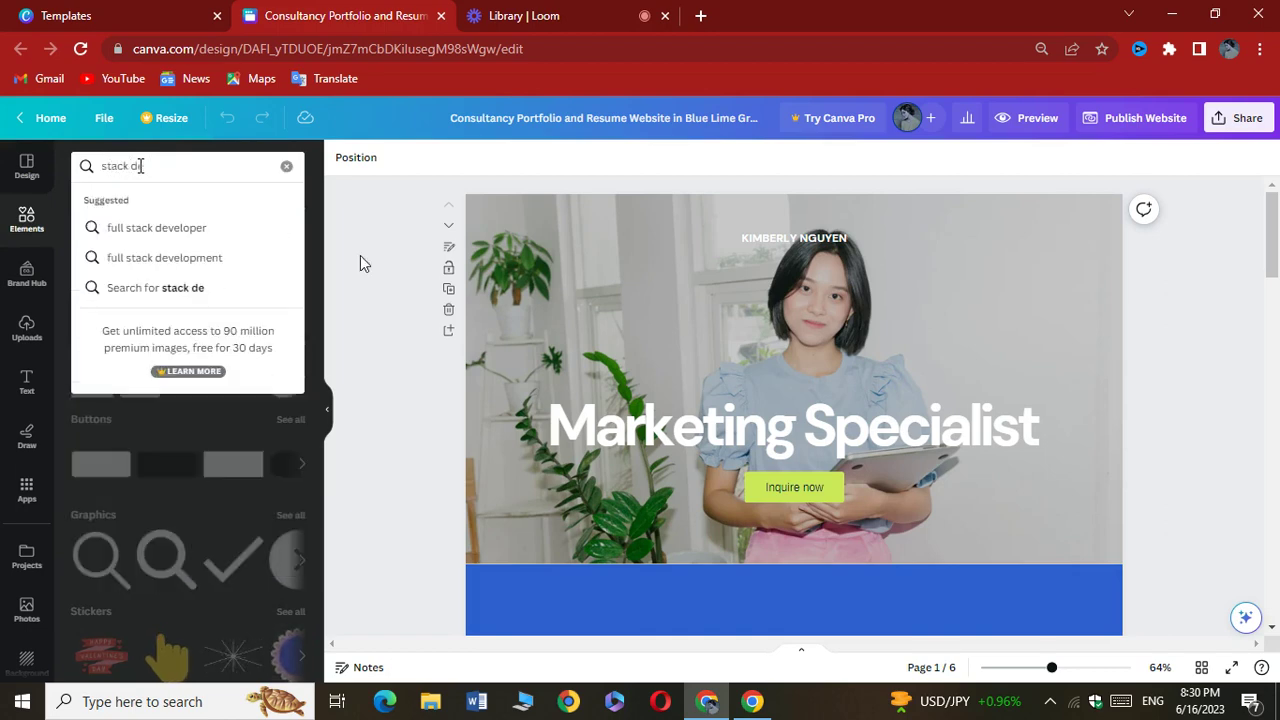
text(veloper)
key(Return)
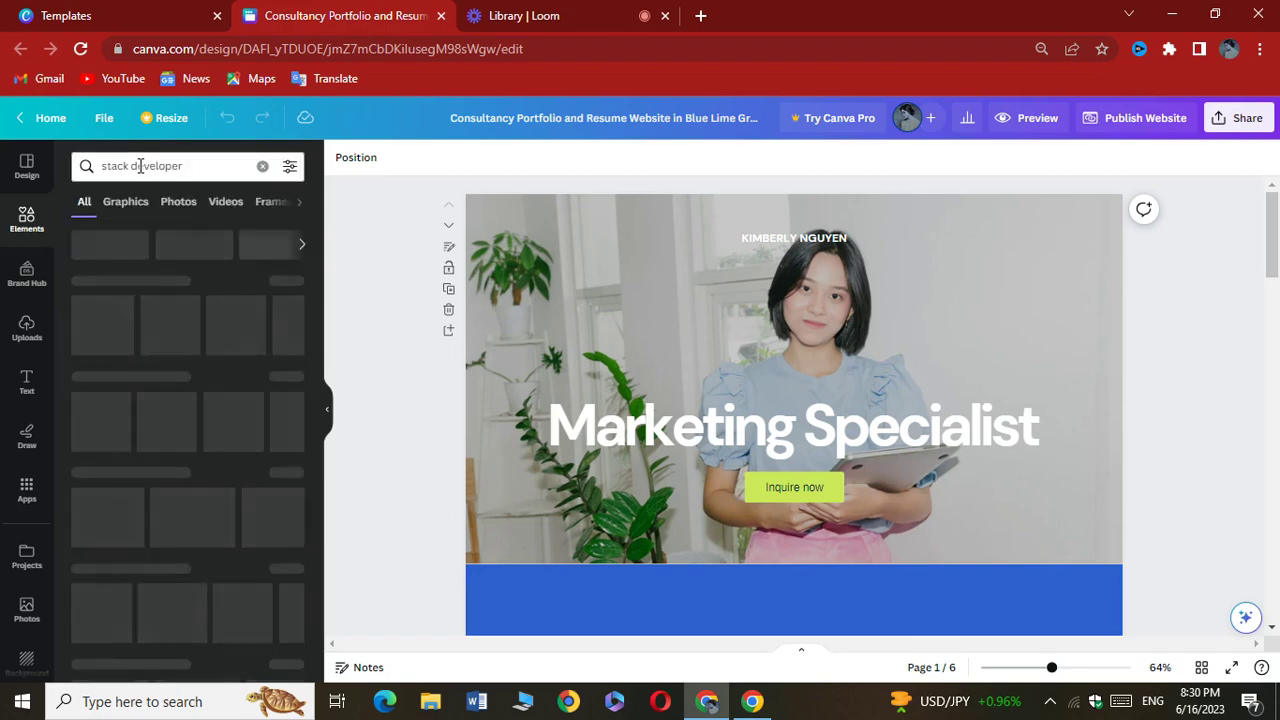
click(189, 205)
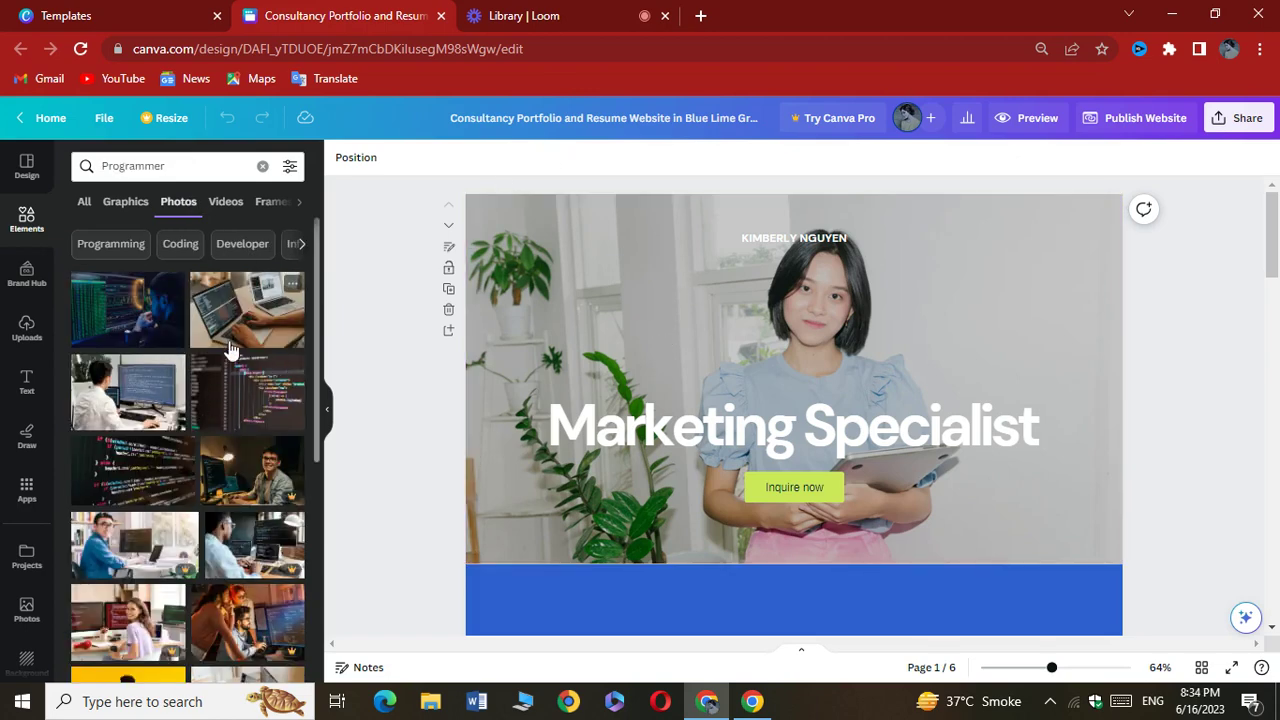
click(132, 320)
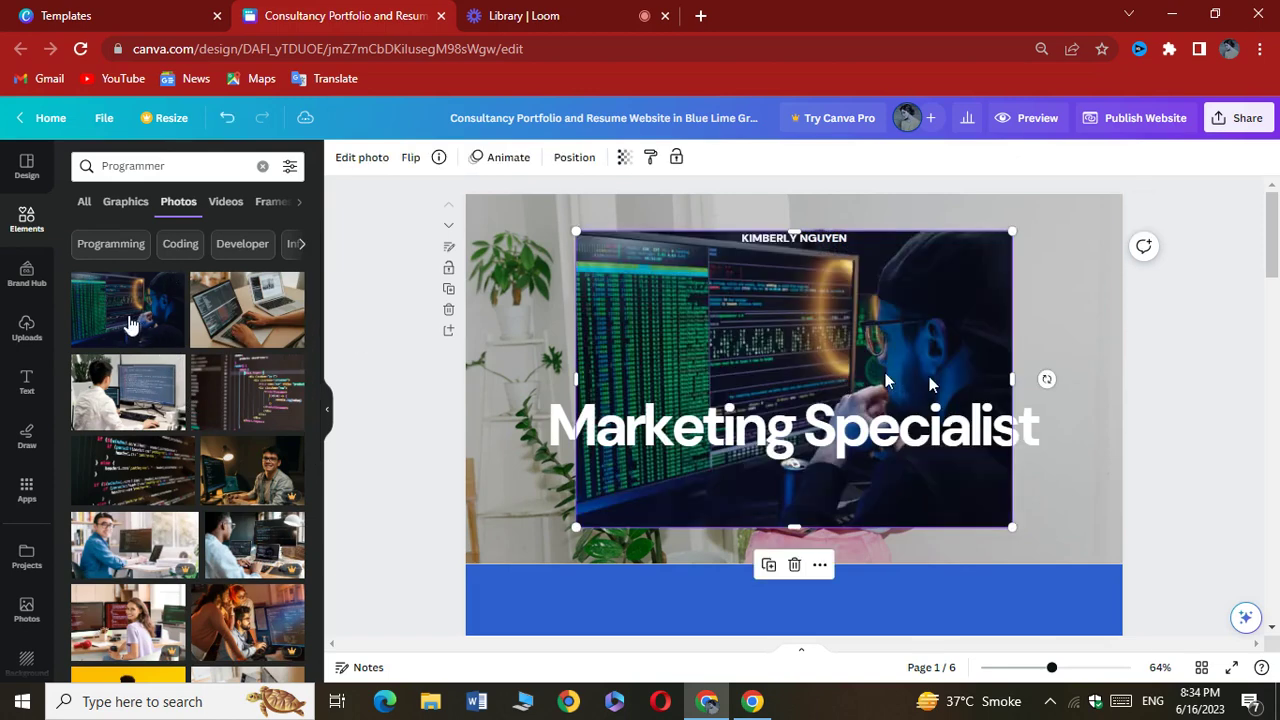
right_click(800, 343)
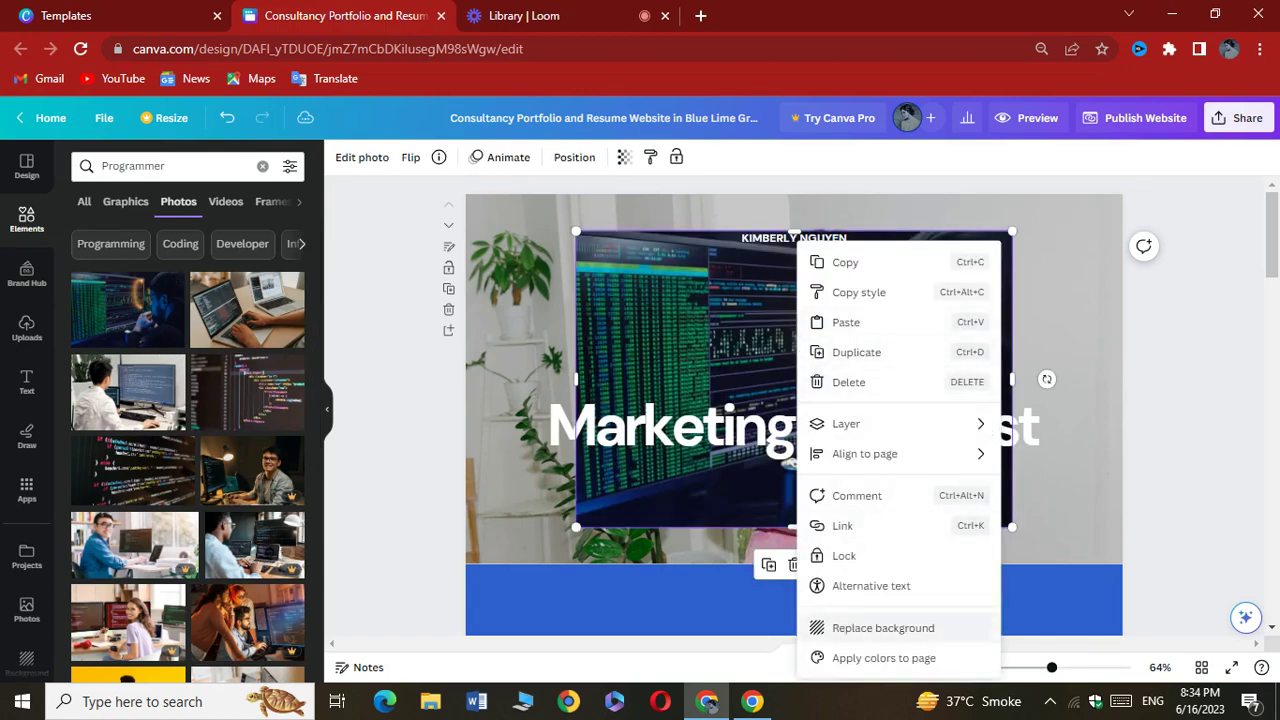
click(845, 627)
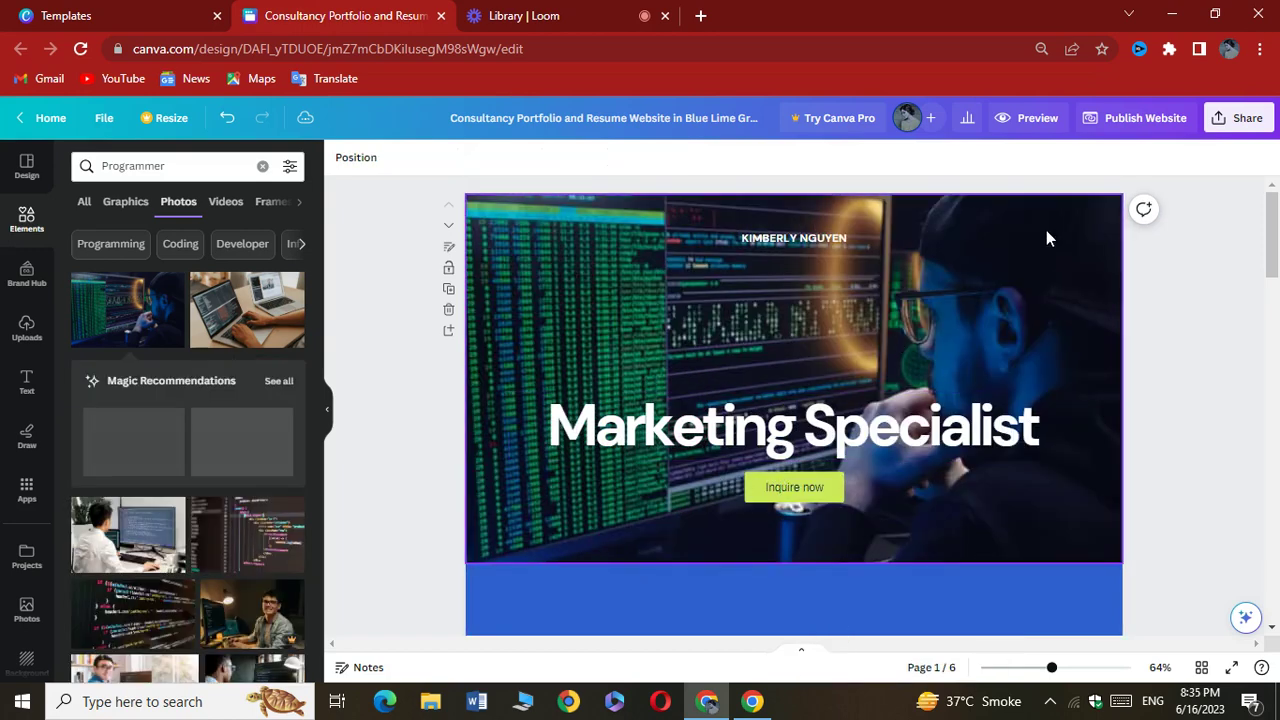
Change the headline to 'Become Full Stack Developer' and nudge it slightly upward
double_click(806, 440)
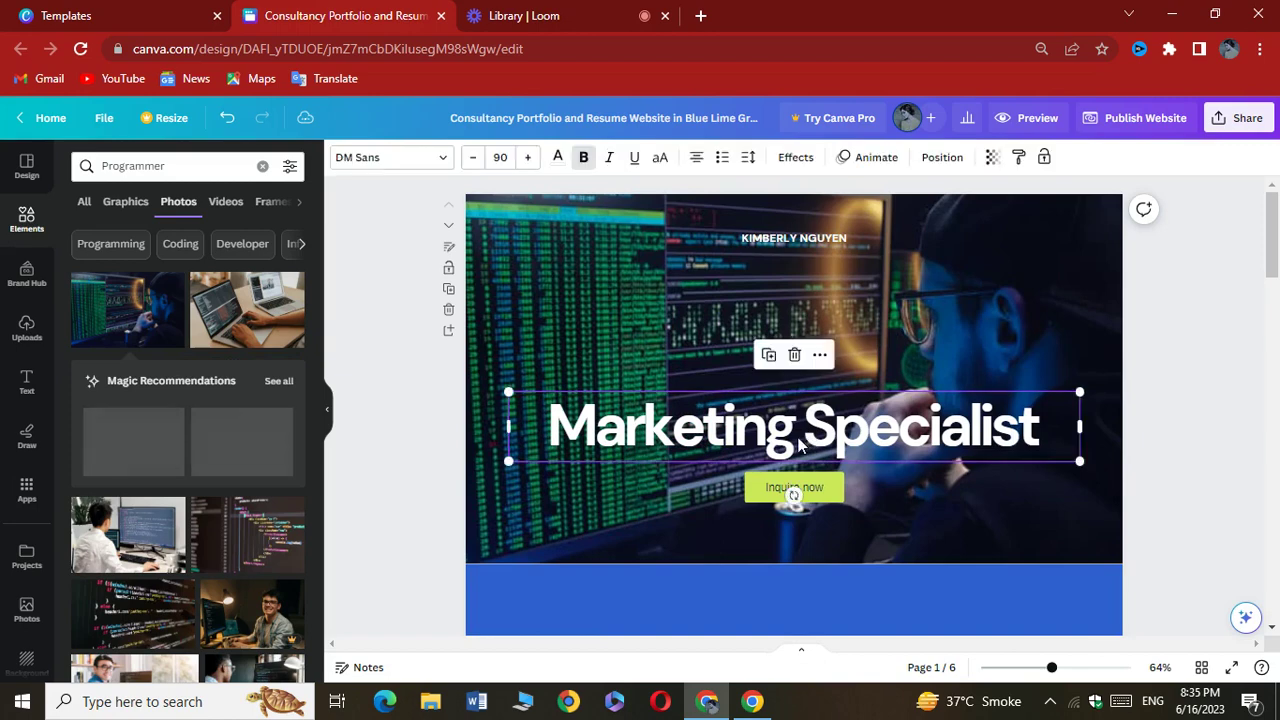
key(BackSpace)
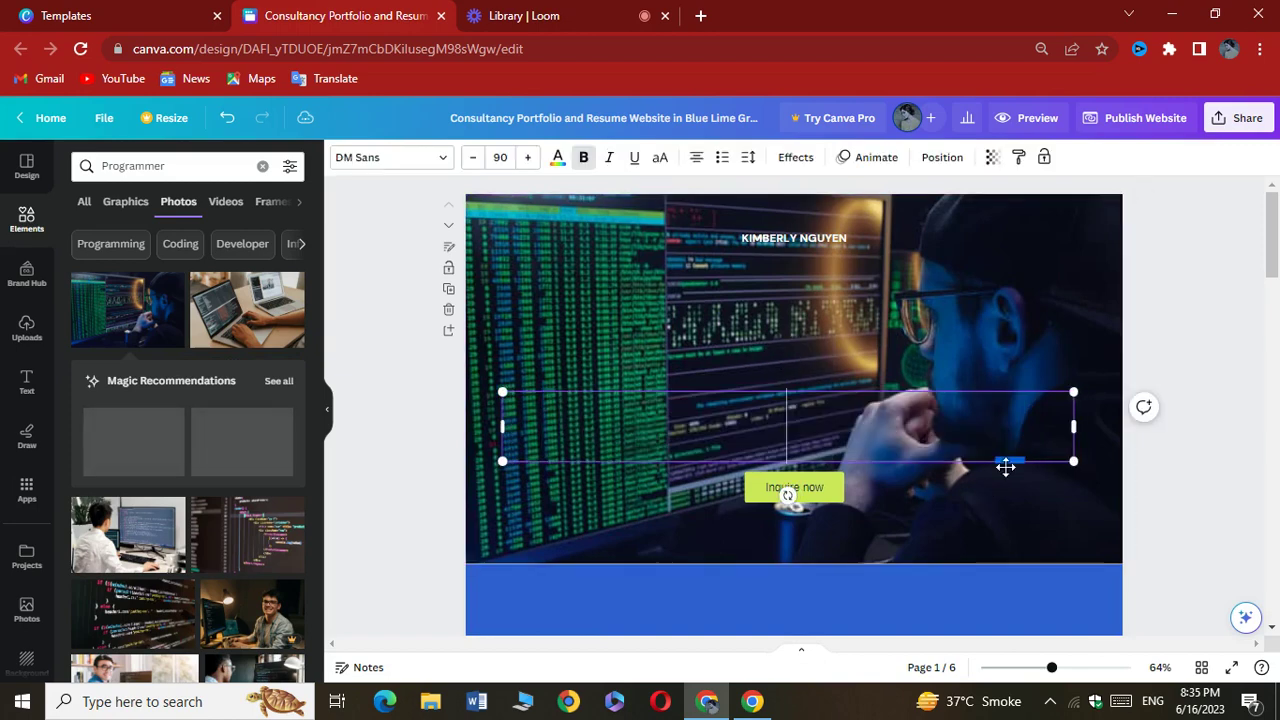
text(Bec)
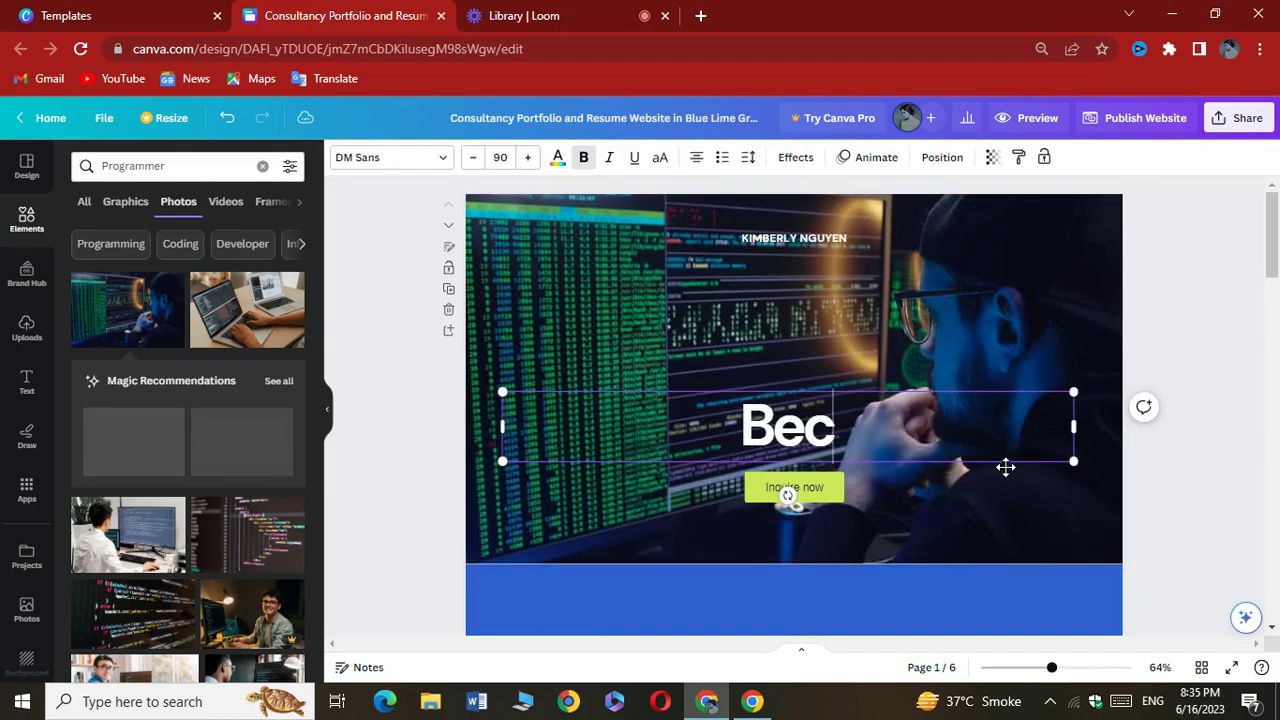
text(ome)
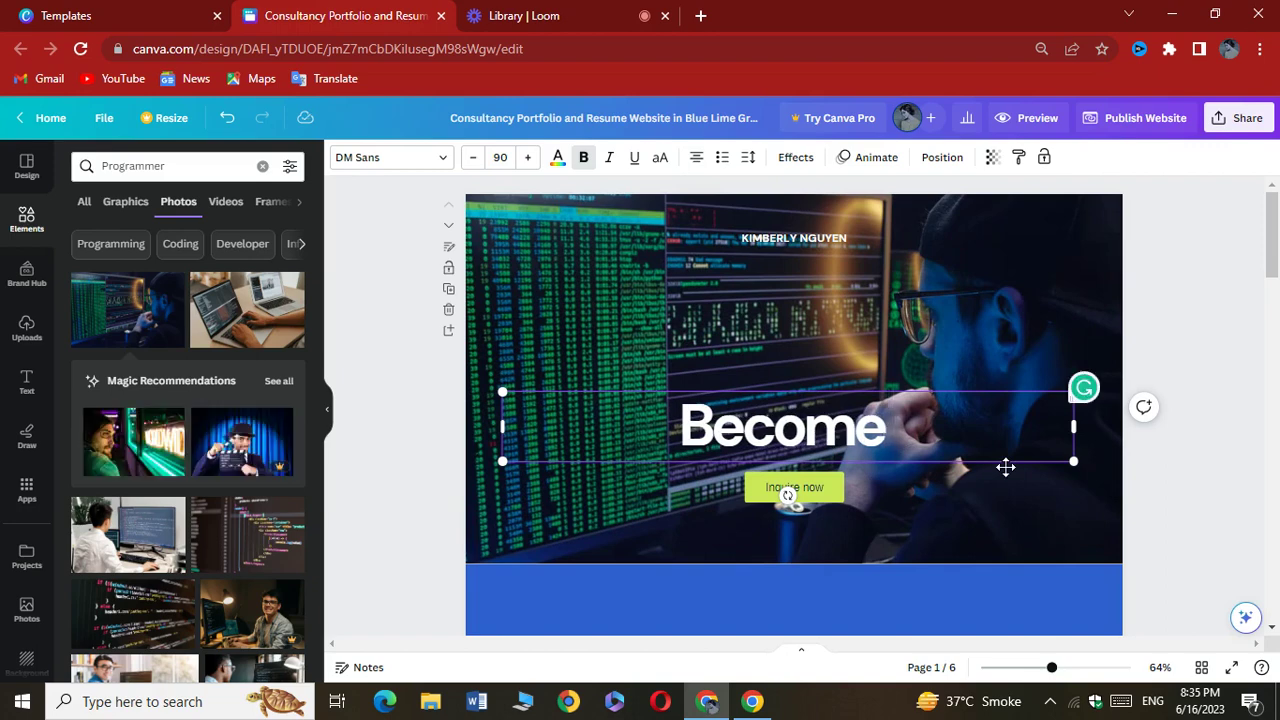
text( Full)
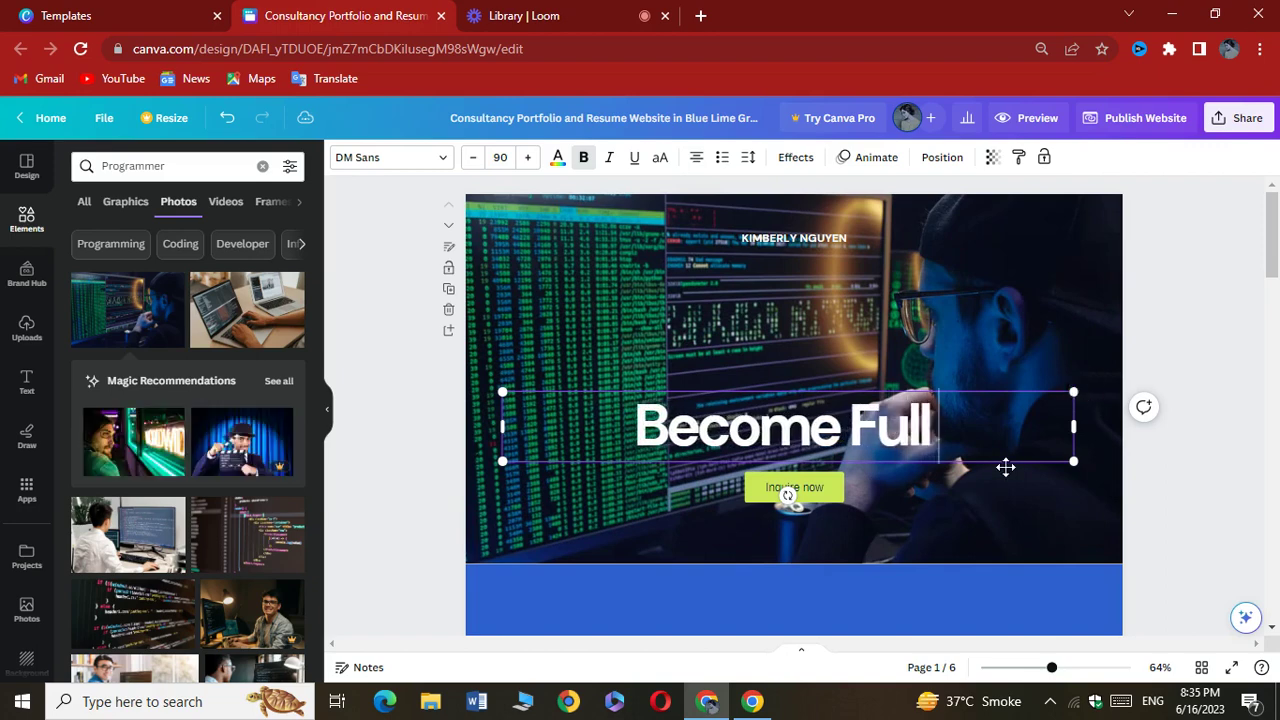
text( Stac)
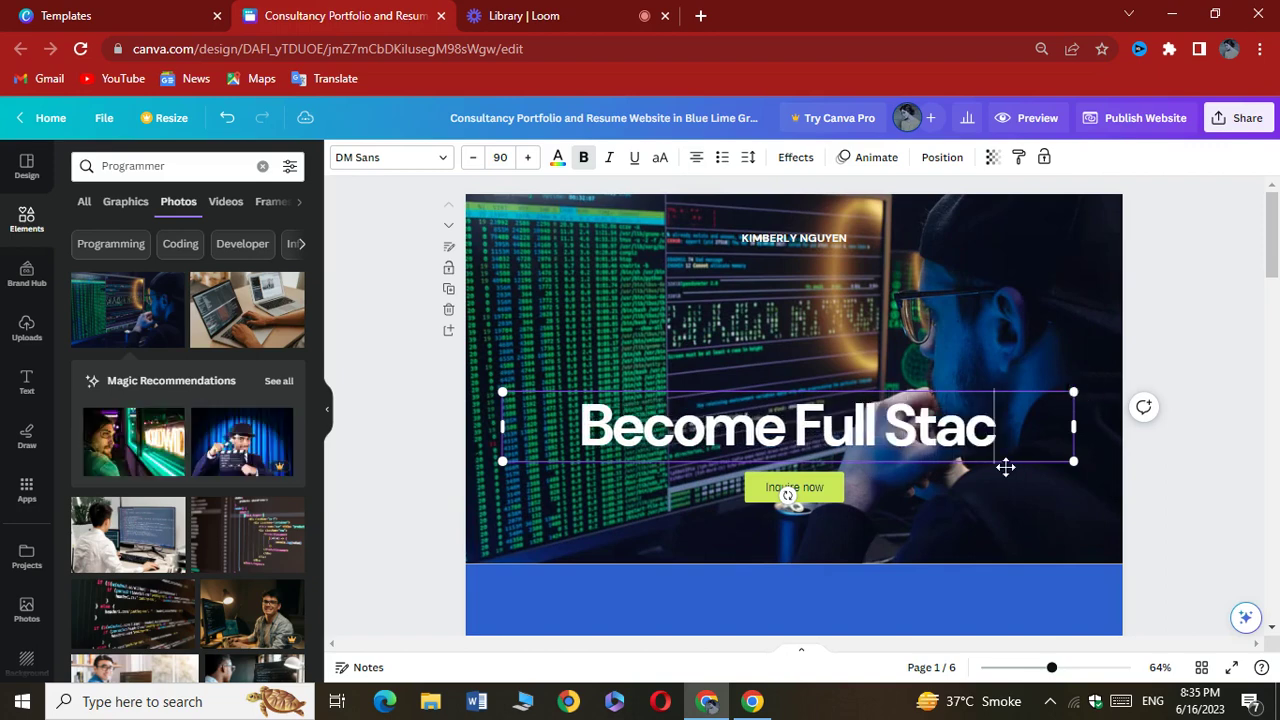
text(k Dev)
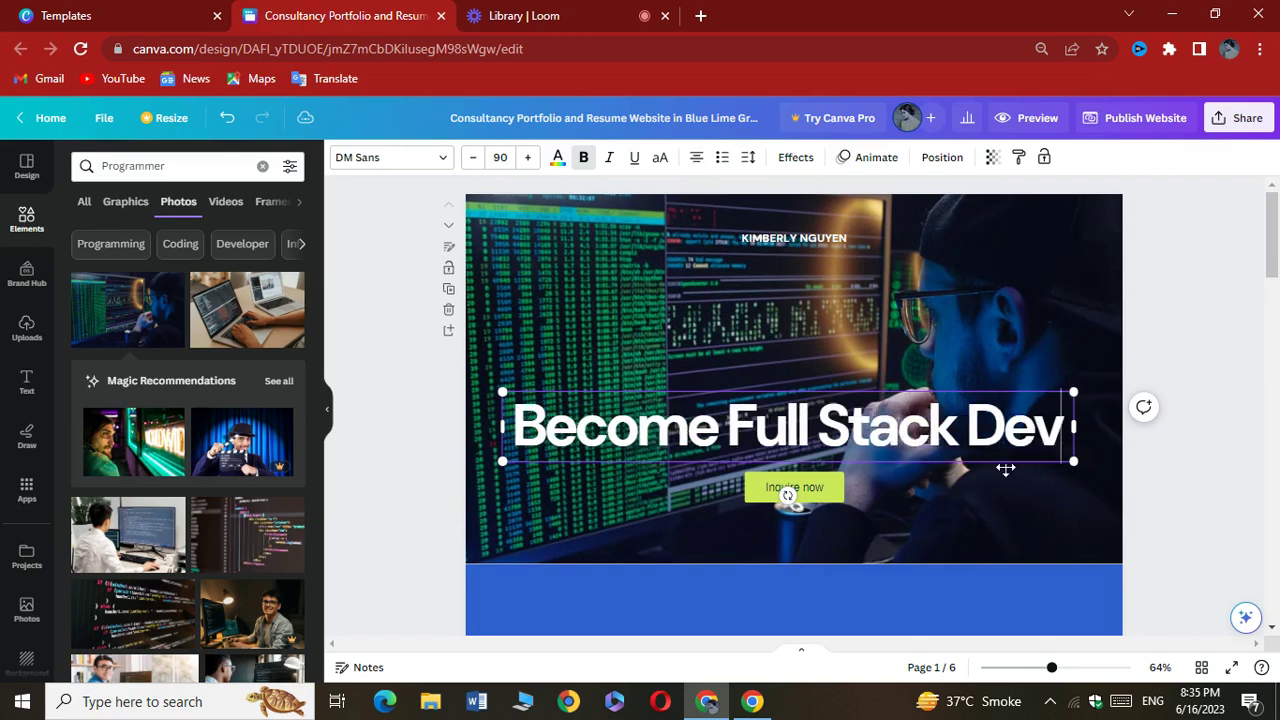
text(eloper)
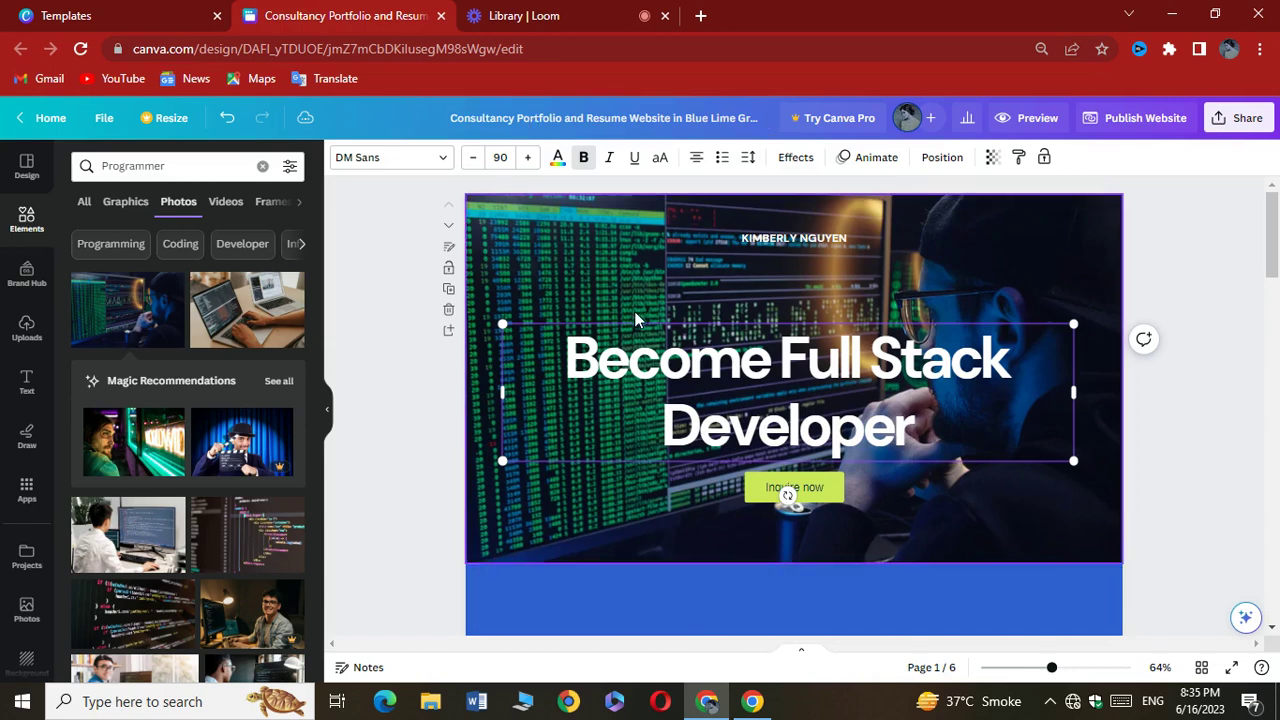
click(615, 262)
drag(698, 370, 699, 363)
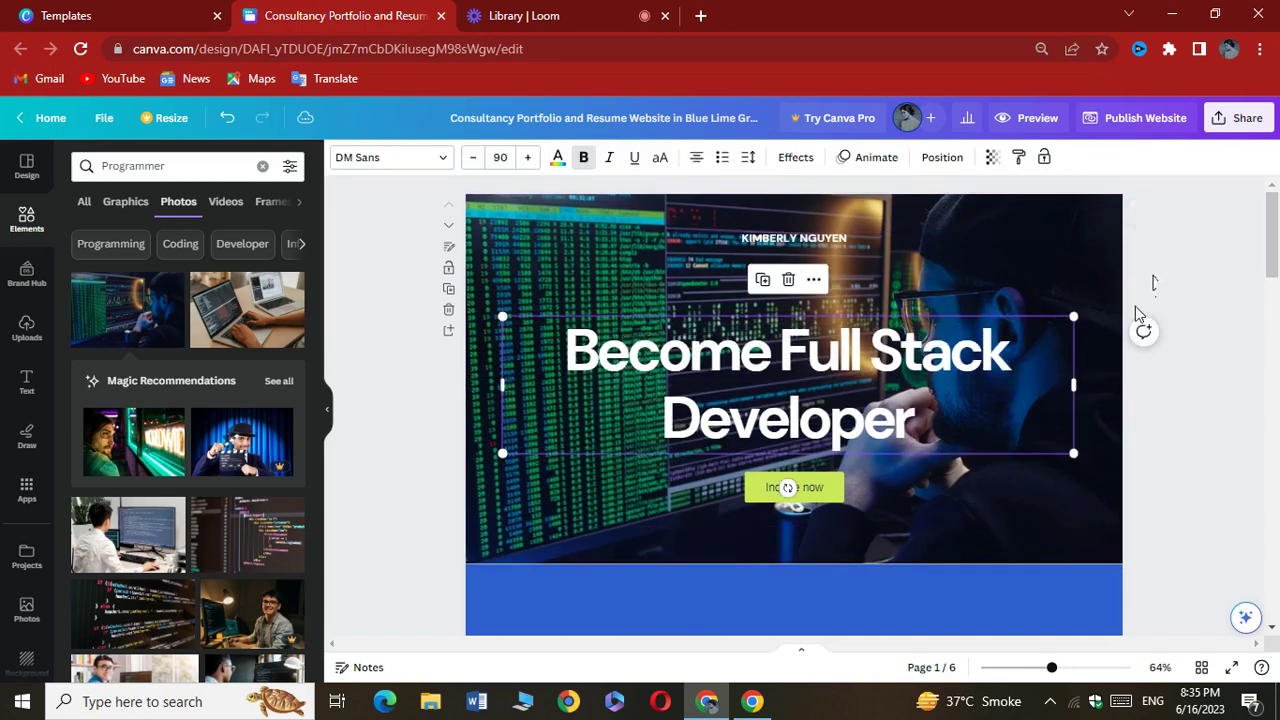
Replace the small name text above the headline with a new person's name
click(787, 237)
click(787, 236)
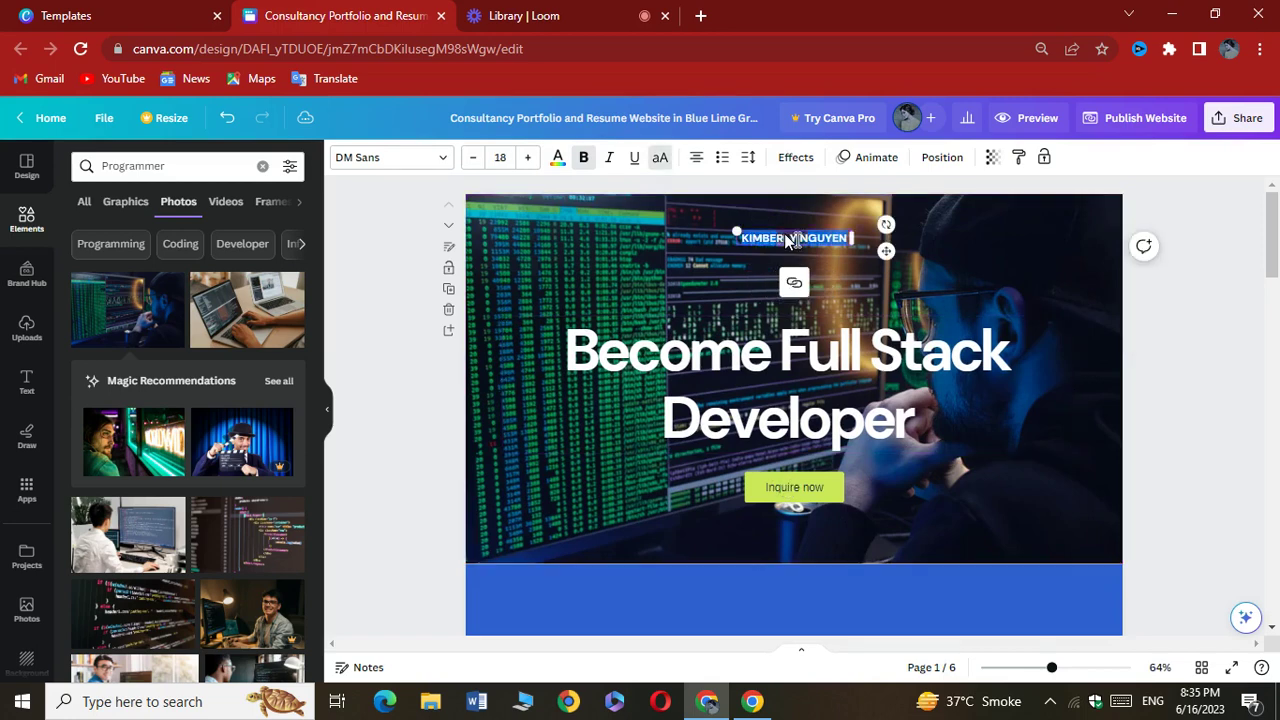
key(BackSpace)
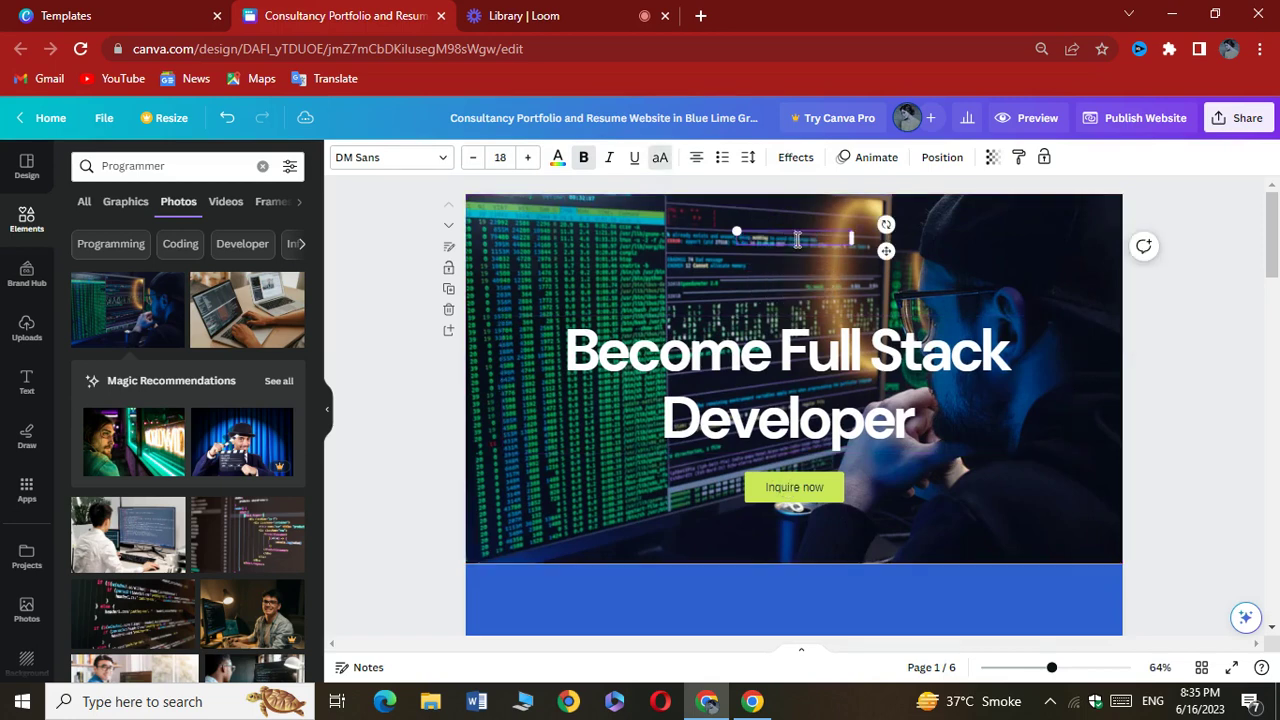
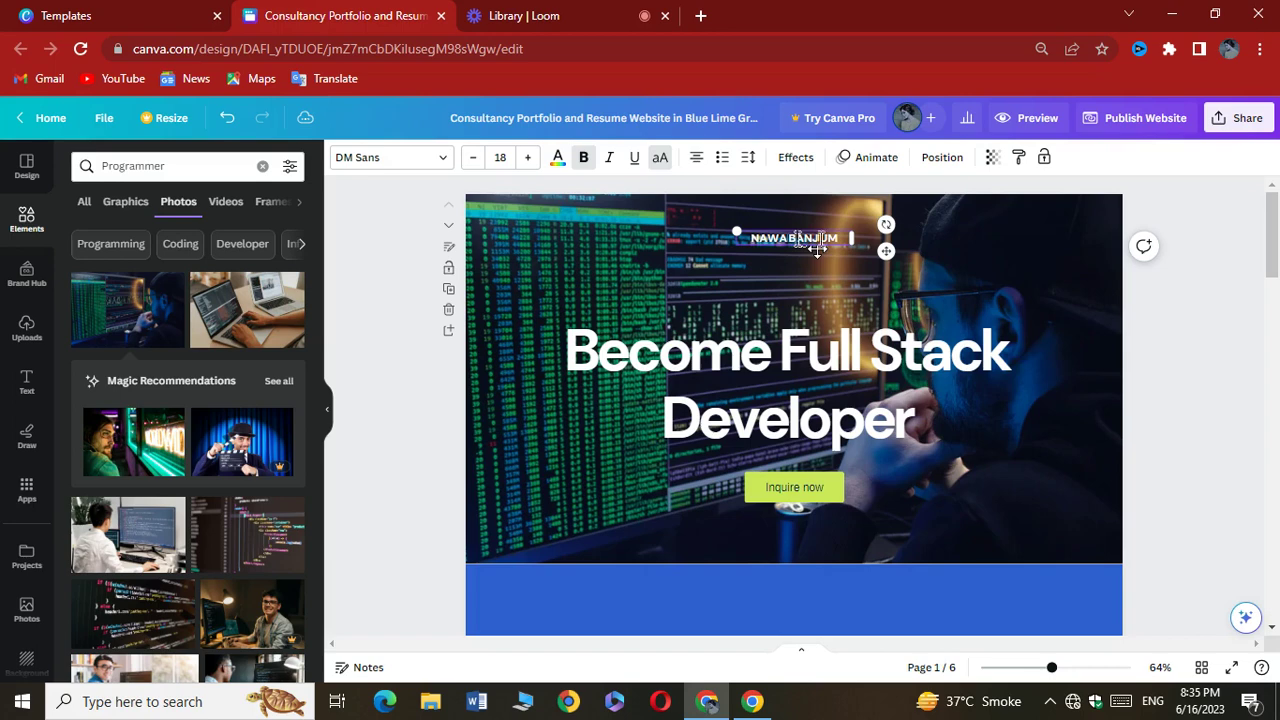
click(937, 298)
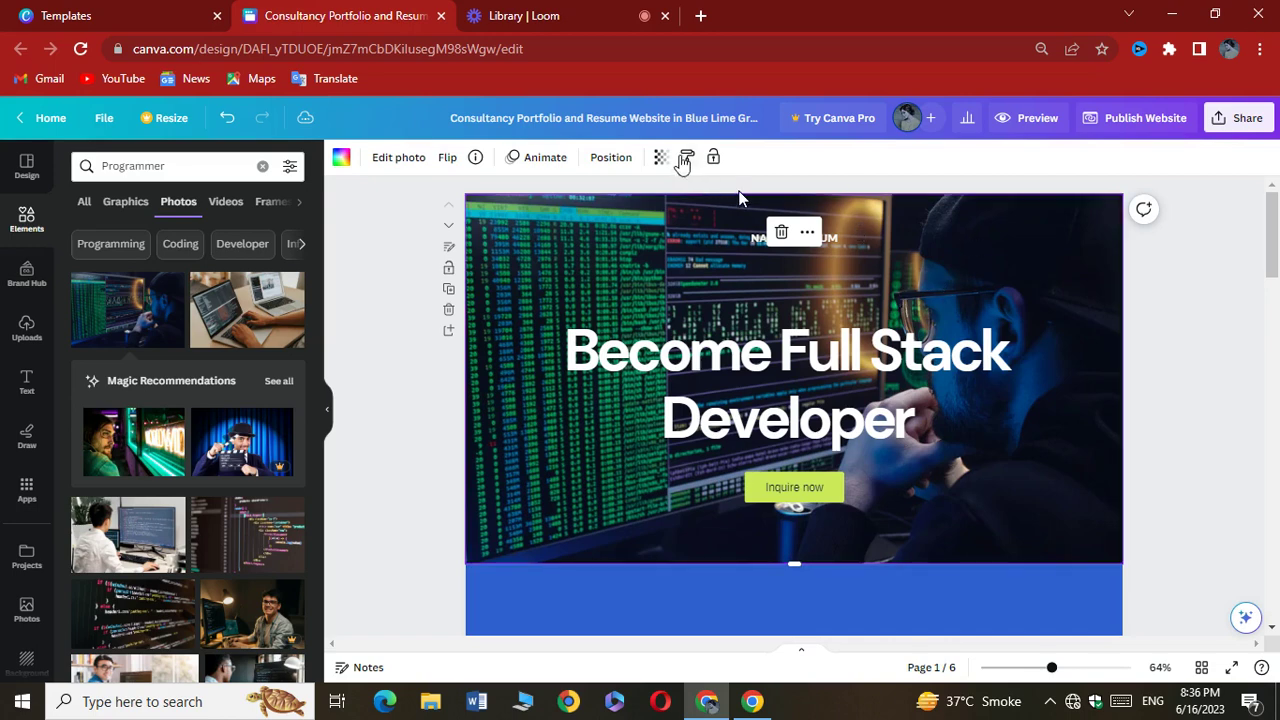
Lower the background photo's transparency from 100 to about 53
click(660, 157)
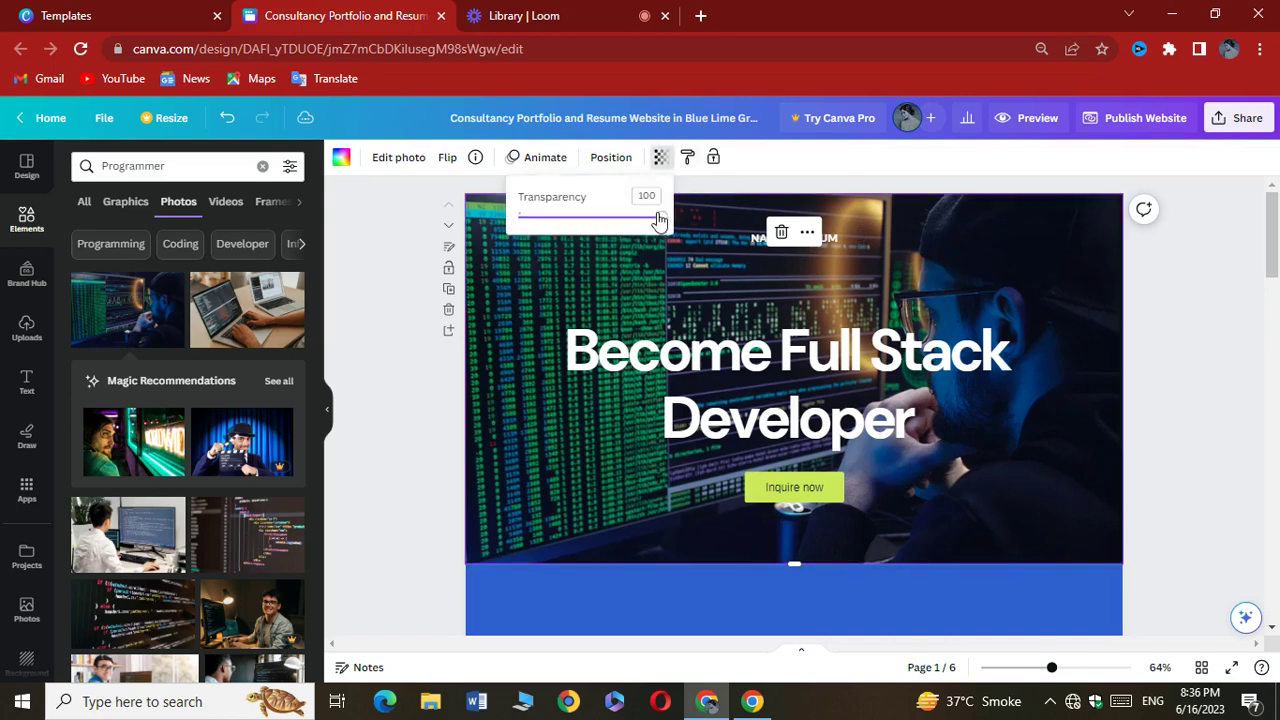
drag(659, 218, 603, 219)
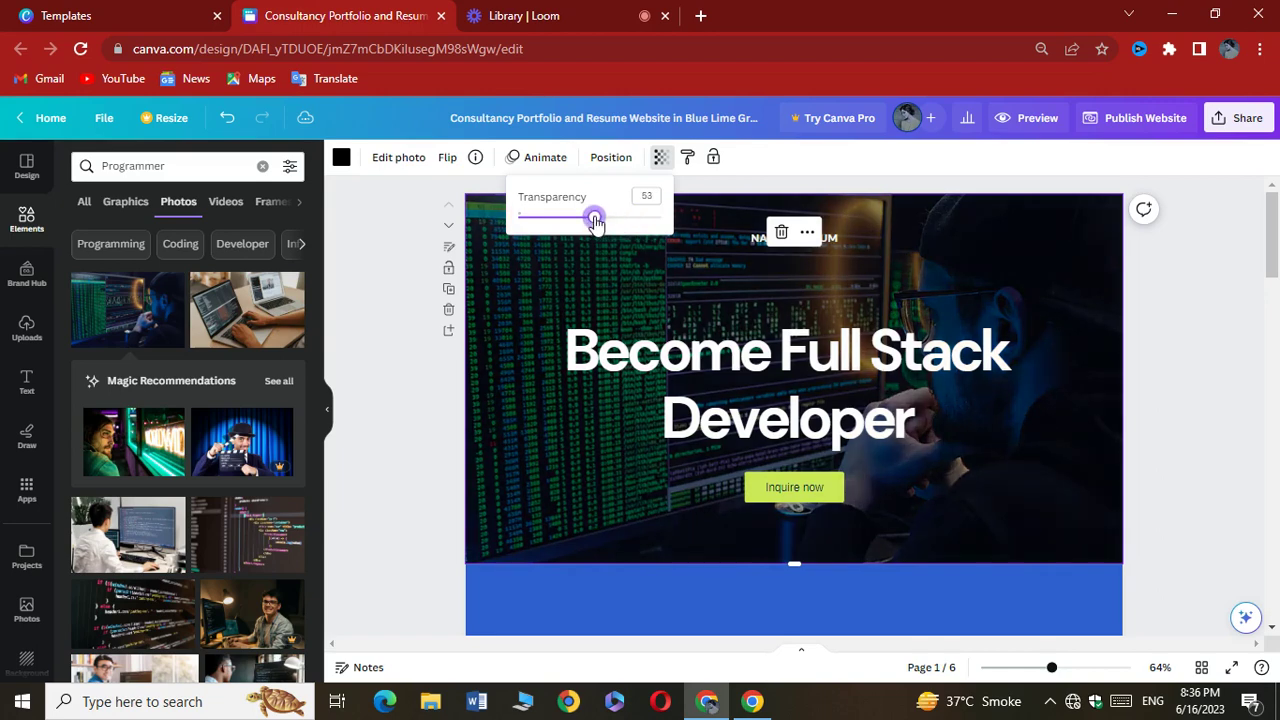